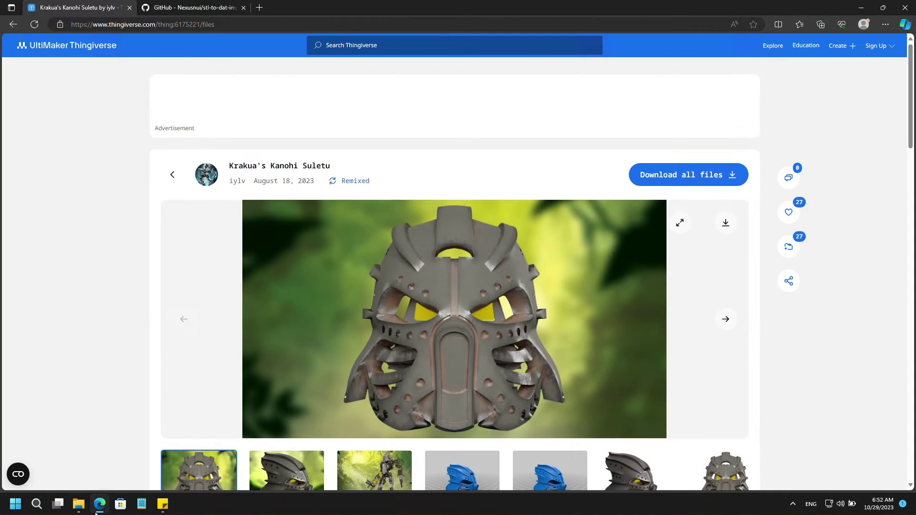
scroll(547, 215, "down", 5)
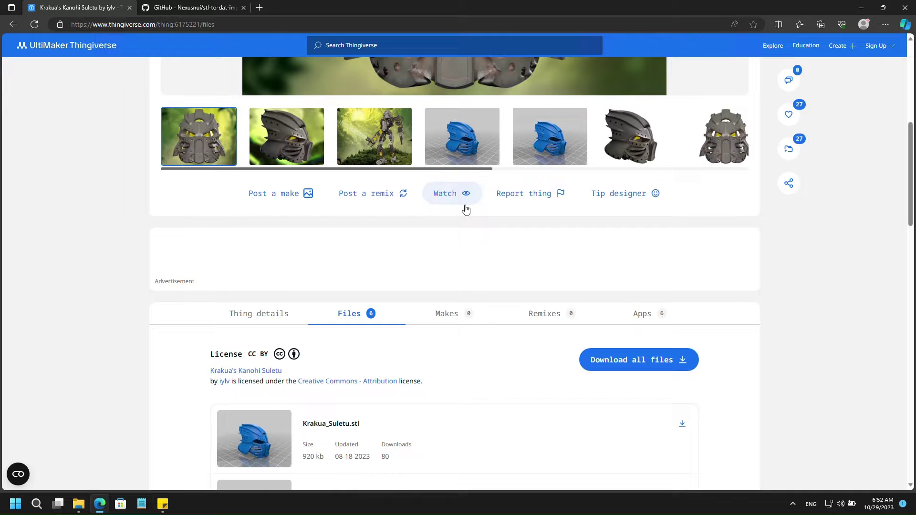
scroll(461, 209, "down", 1)
scroll(450, 209, "down", 1)
scroll(450, 208, "down", 1)
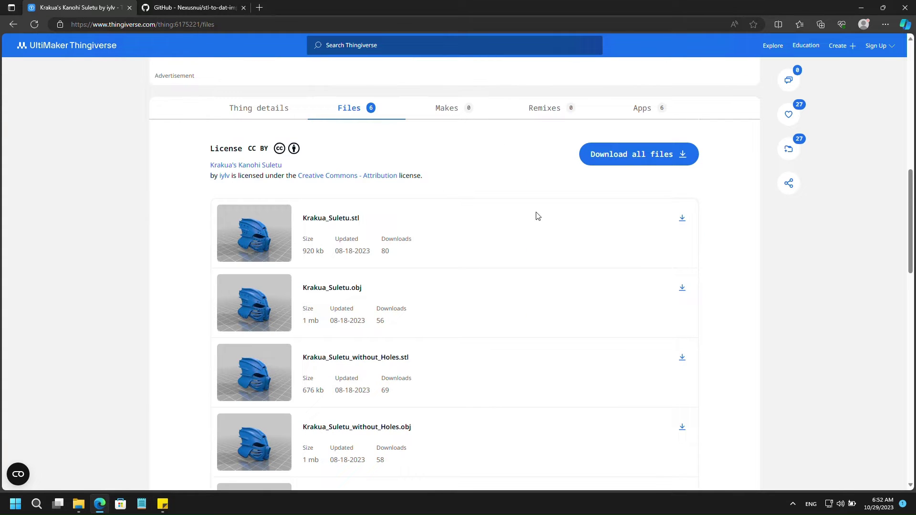
Step: Download the Krakua_Suletu.stl model file from the Thingiverse file list
left_click(686, 223)
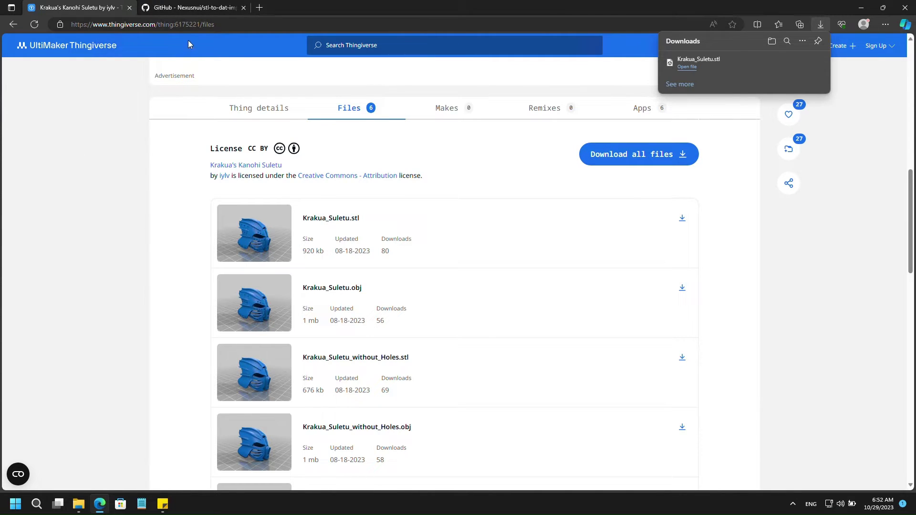
Step: Download the stlToDat.zip asset from the repository's Releases page and minimize the browser
left_click(197, 10)
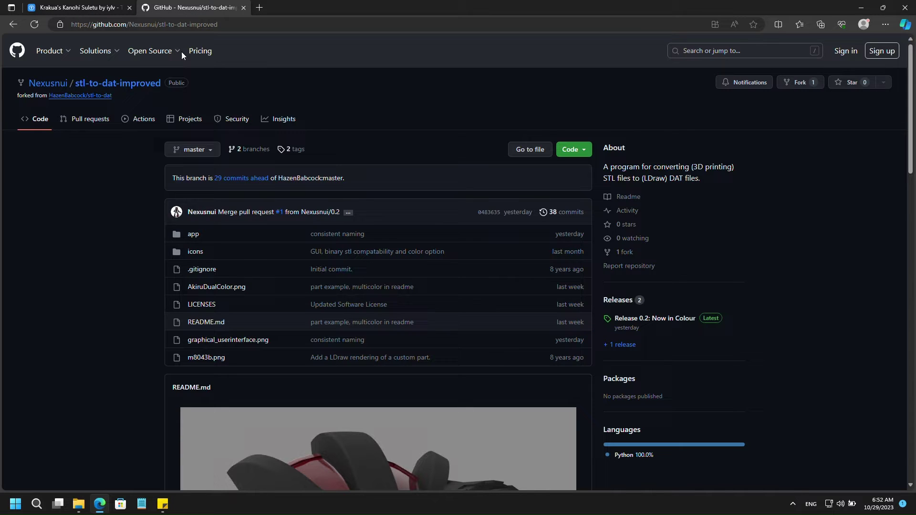
scroll(372, 215, "down", 2)
scroll(327, 180, "down", 3)
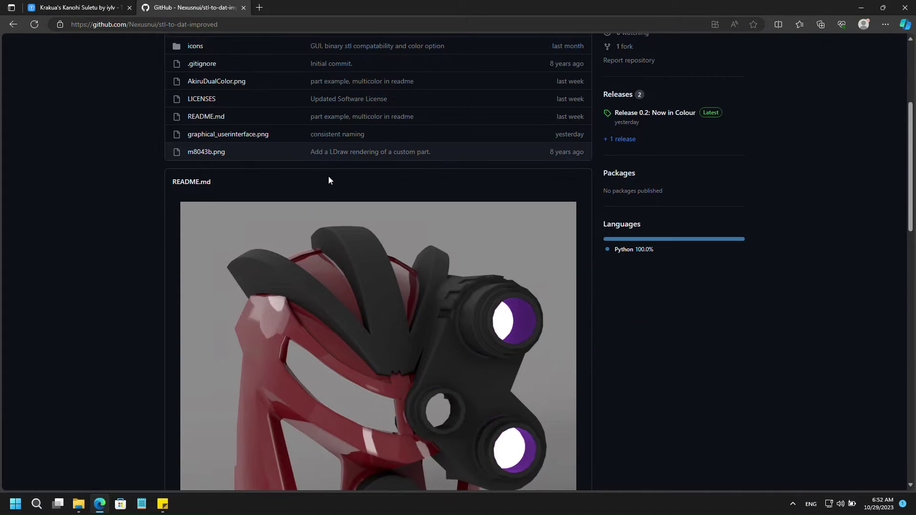
scroll(394, 209, "down", 3)
scroll(455, 225, "down", 1)
scroll(494, 236, "down", 2)
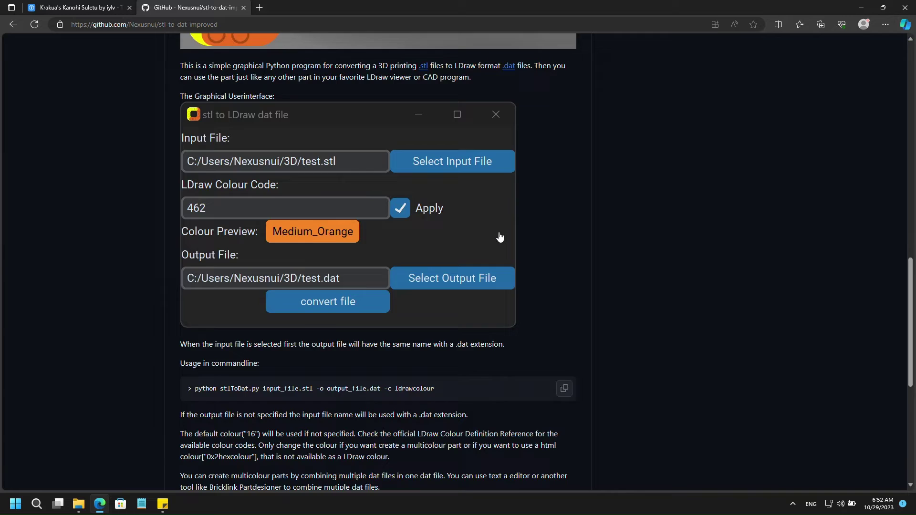
scroll(436, 241, "down", 2)
scroll(289, 250, "down", 3)
scroll(358, 250, "up", 2)
scroll(429, 255, "up", 3)
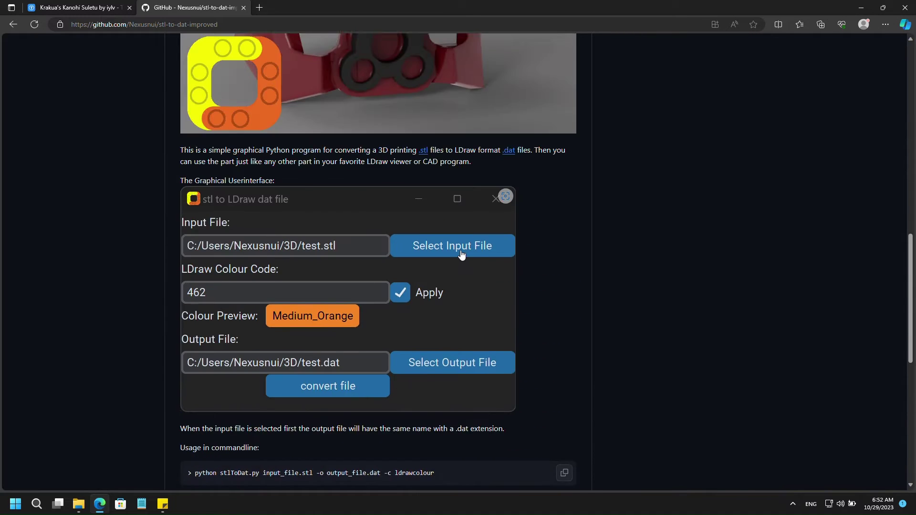
scroll(461, 256, "up", 2)
scroll(462, 255, "up", 4)
scroll(466, 260, "up", 3)
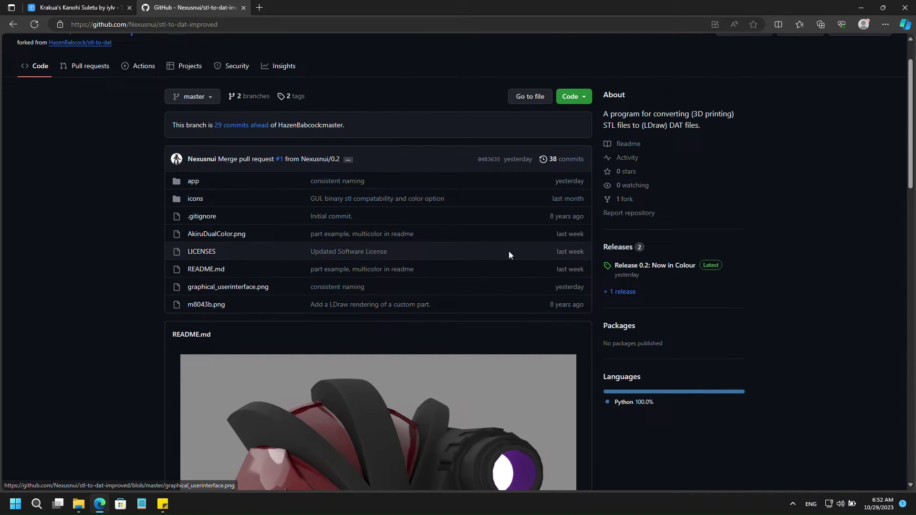
left_click(621, 247)
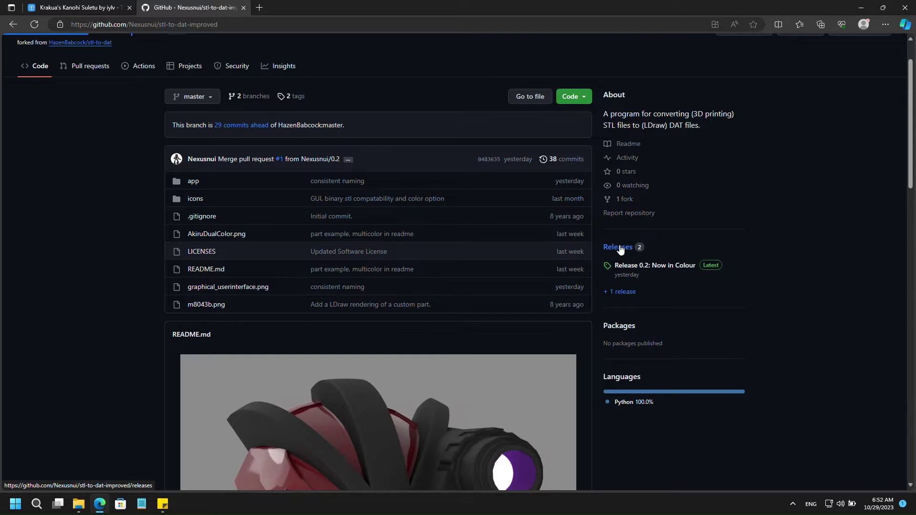
scroll(470, 226, "down", 1)
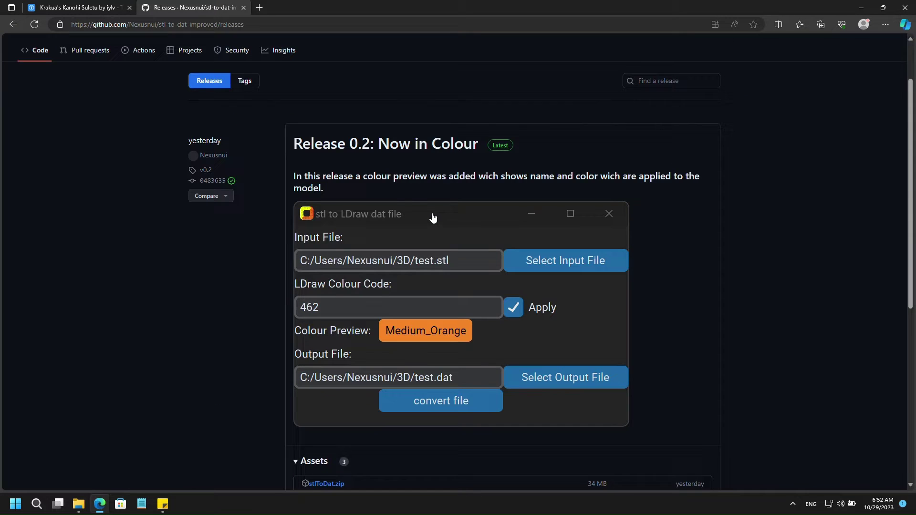
scroll(434, 181, "down", 2)
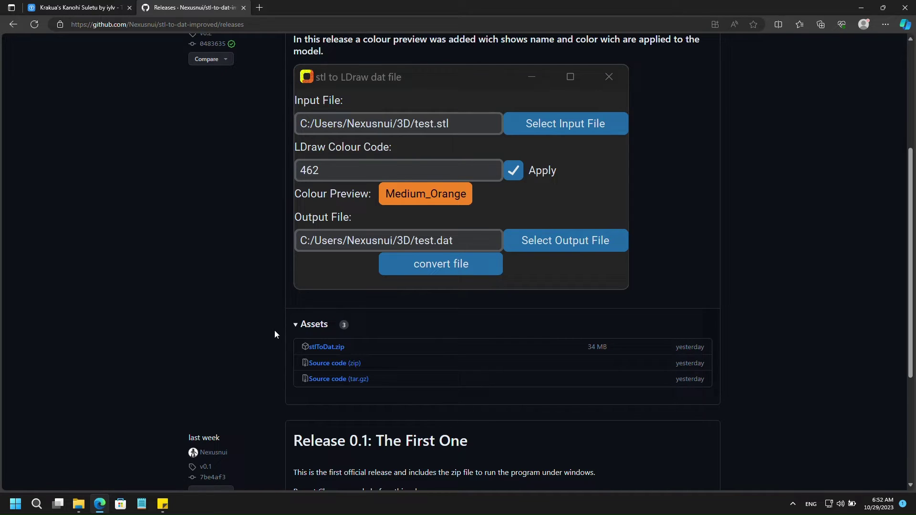
left_click(340, 351)
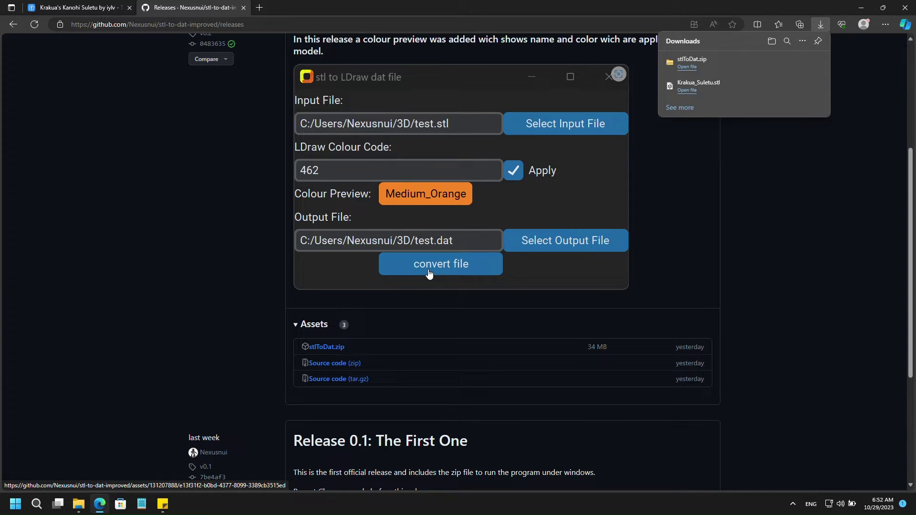
left_click(861, 11)
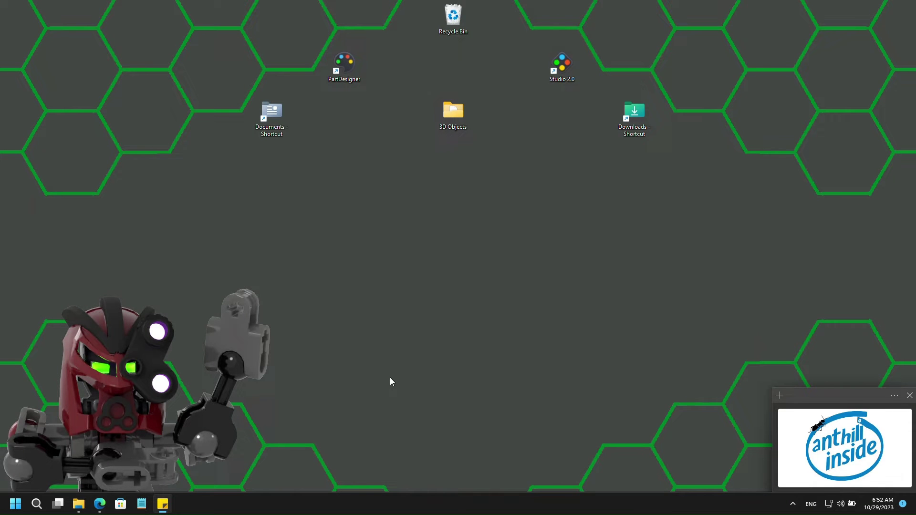
Step: Extract the stlToDat.zip archive in Downloads into the suggested stlToDat folder
left_click(78, 504)
left_click(287, 93)
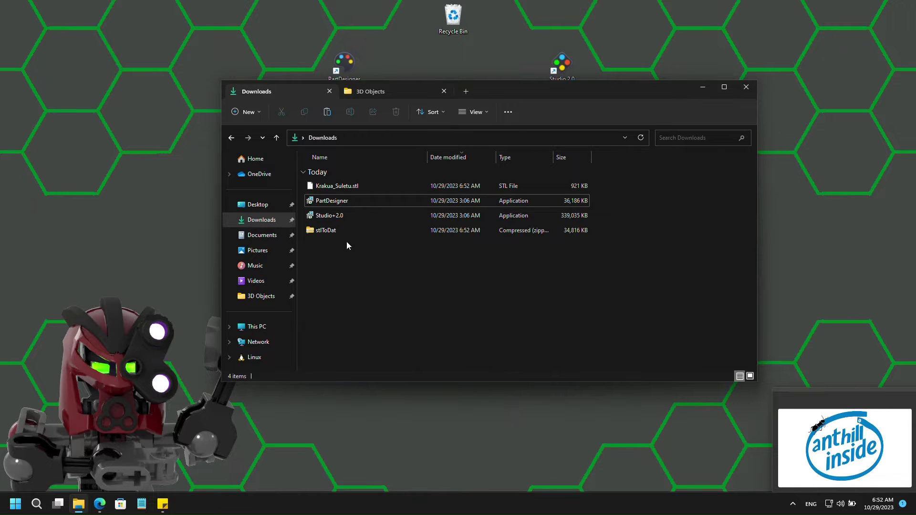
right_click(341, 231)
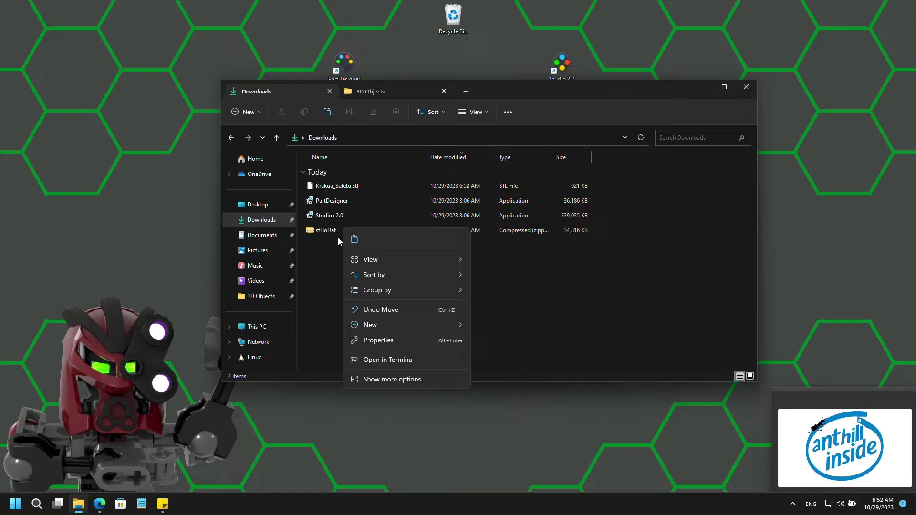
left_click(325, 230)
right_click(328, 230)
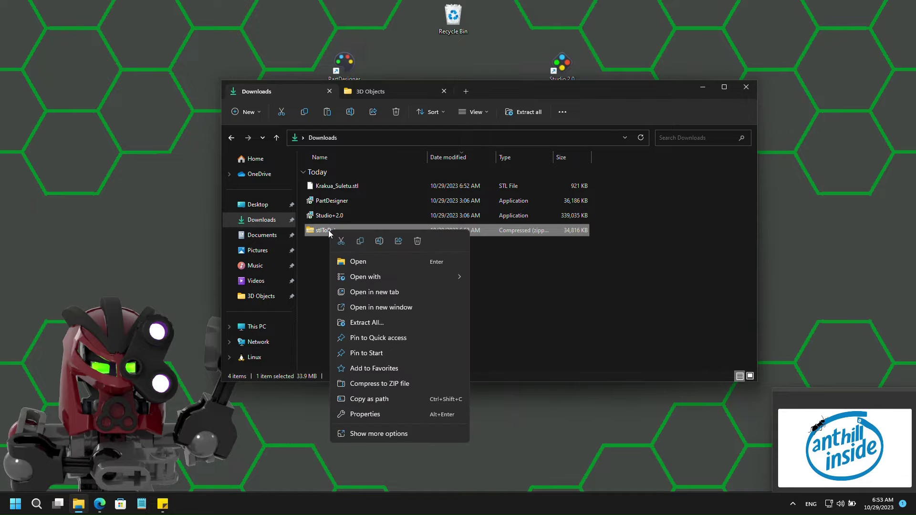
mouse_move(366, 276)
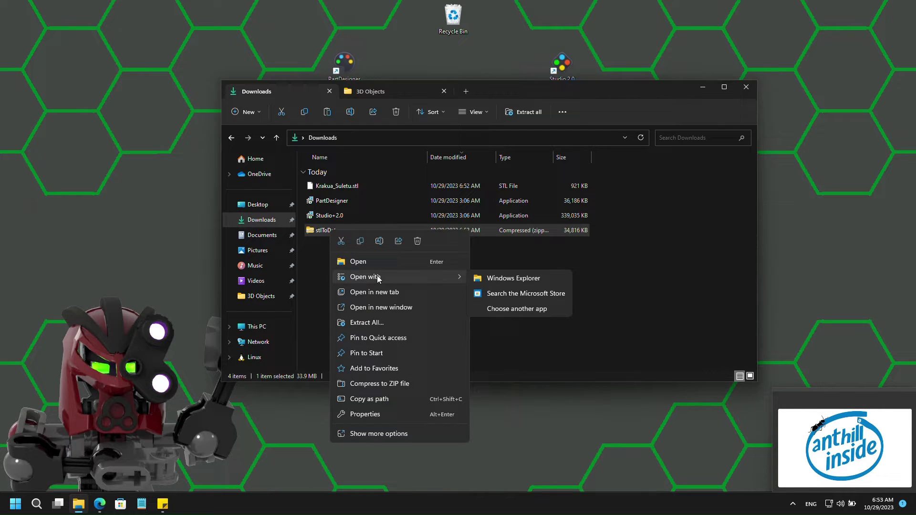
left_click(376, 325)
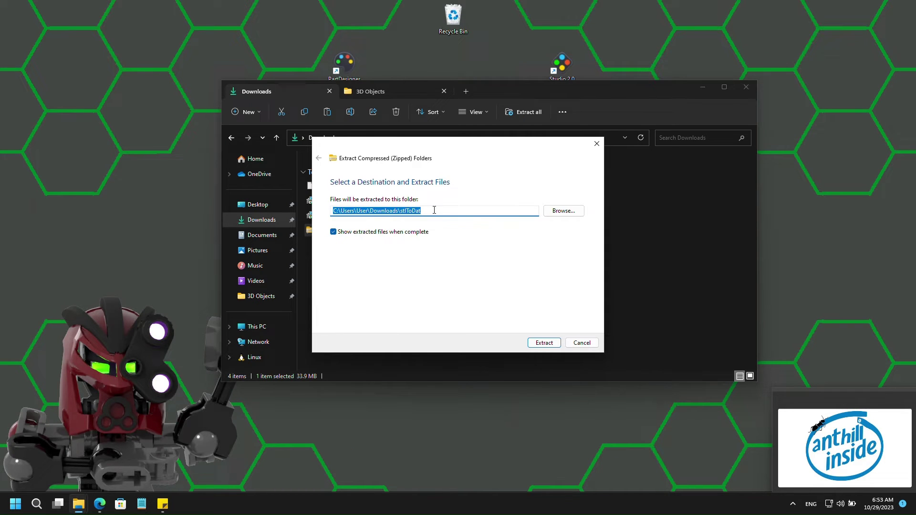
left_click(538, 346)
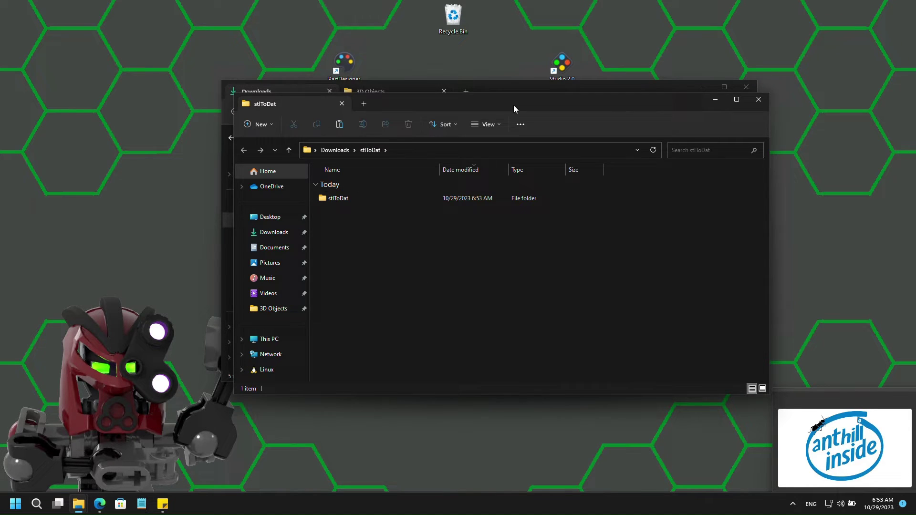
Step: Move the extracted stlToDat program folder into 3D Objects
left_click_drag(514, 105, 421, 158)
left_click(665, 152)
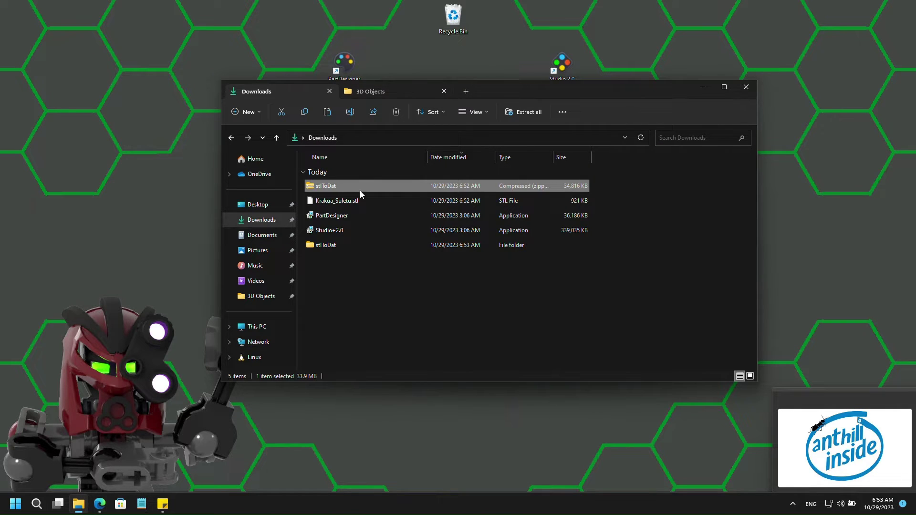
double_click(350, 246)
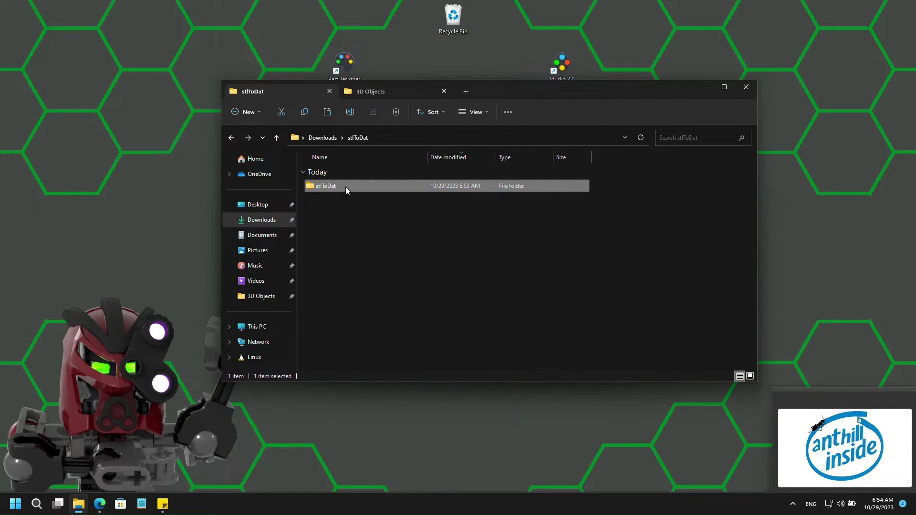
double_click(343, 186)
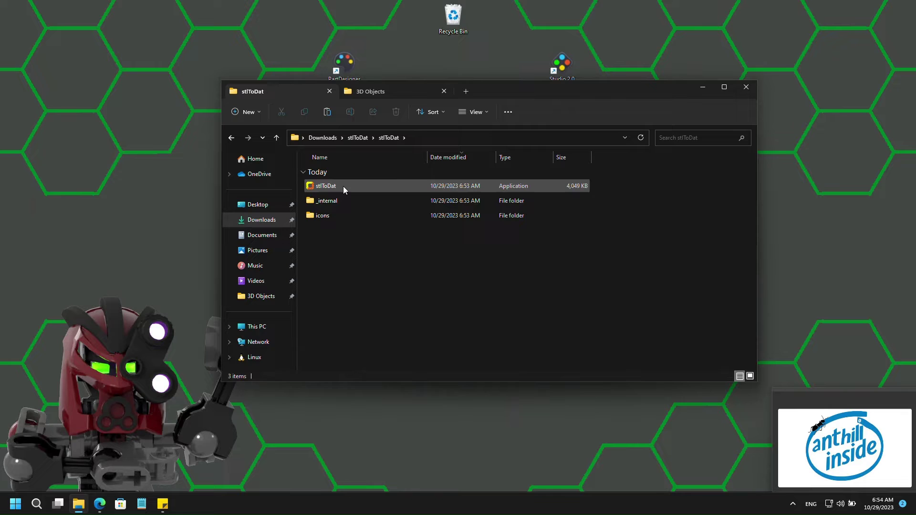
left_click(277, 138)
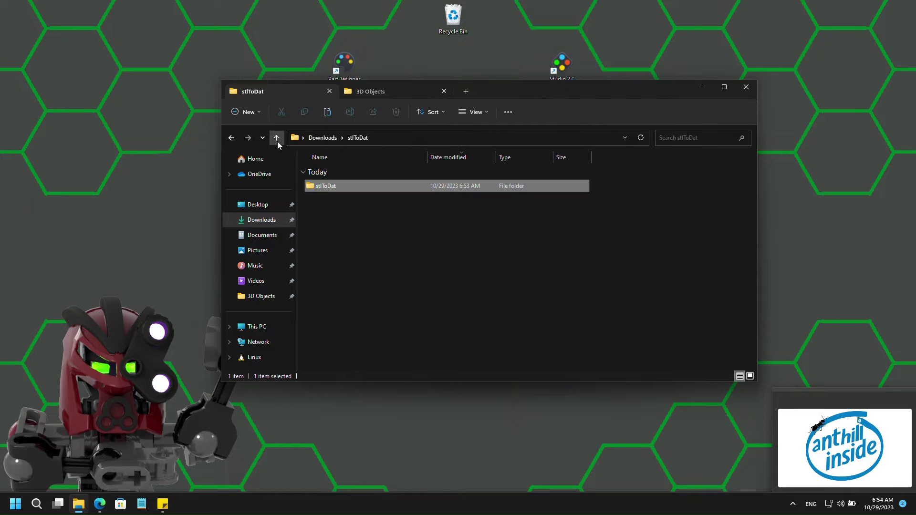
left_click_drag(352, 188, 459, 223)
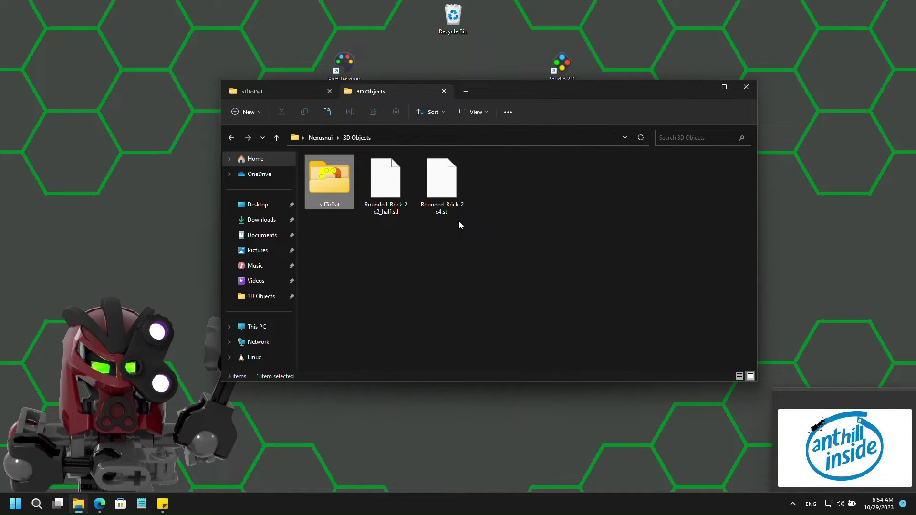
left_click(399, 251)
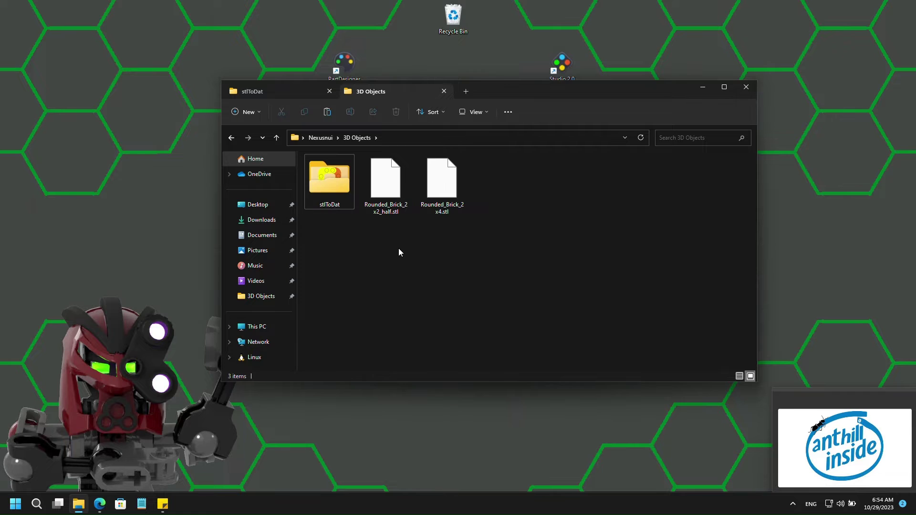
Step: Launch the stlToDat converter from 3D Objects, allowing it past the SmartScreen warning
double_click(325, 178)
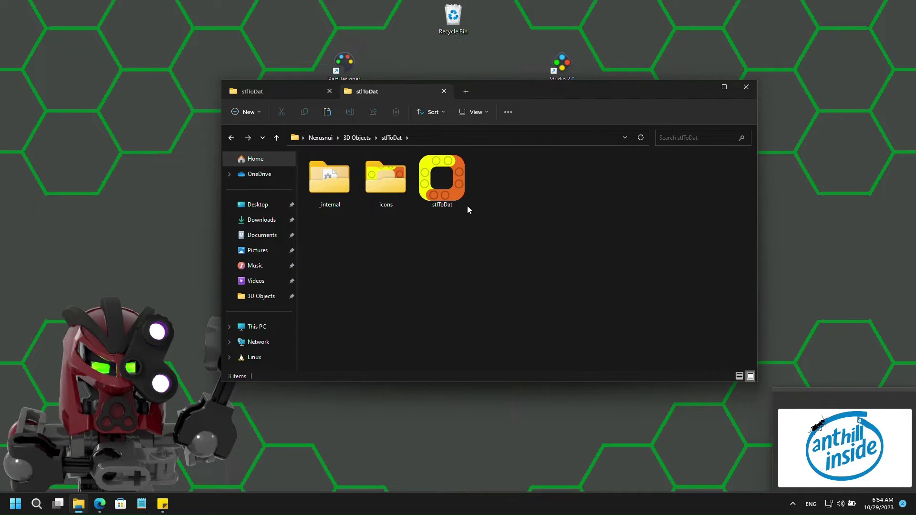
double_click(437, 179)
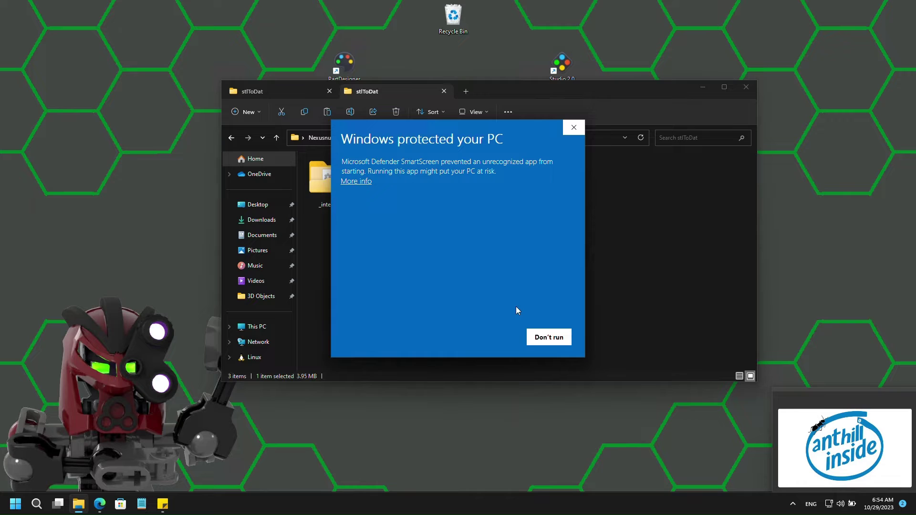
left_click(357, 182)
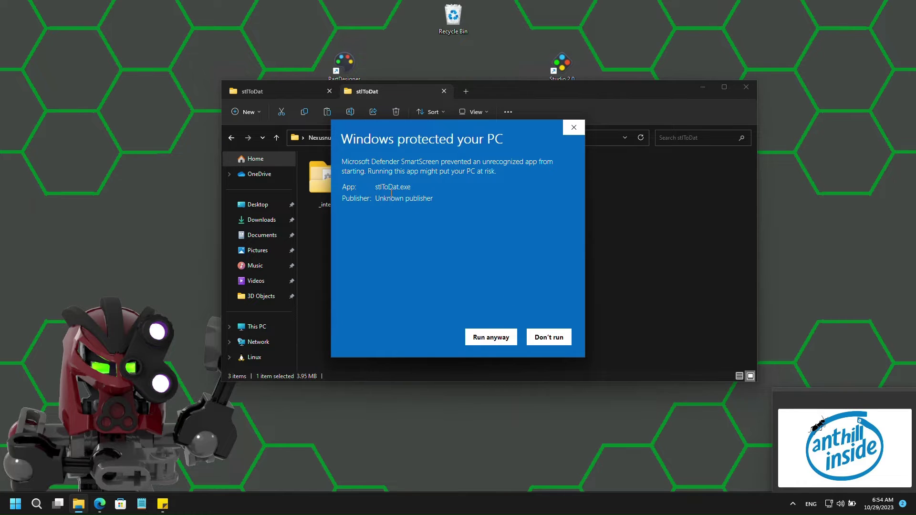
left_click(486, 337)
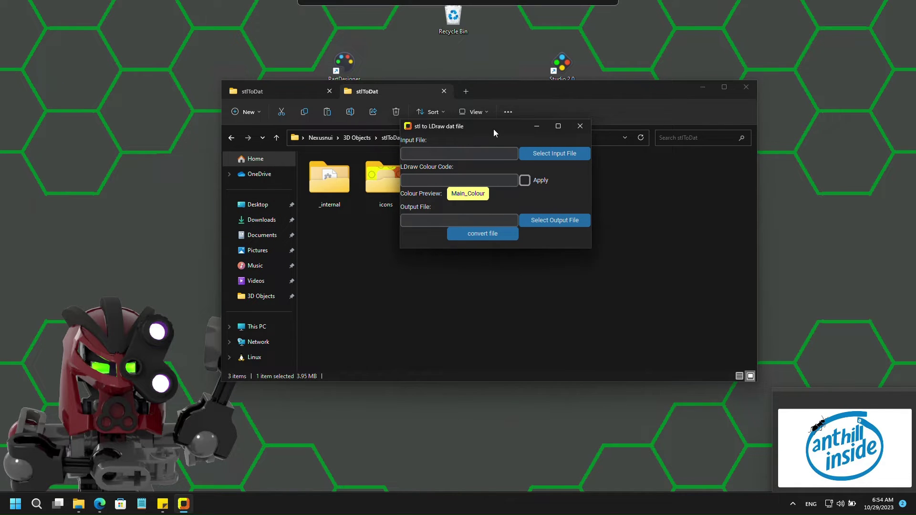
Step: Choose Krakua_Suletu.stl from Downloads as the converter's input file
left_click_drag(162, 70, 500, 140)
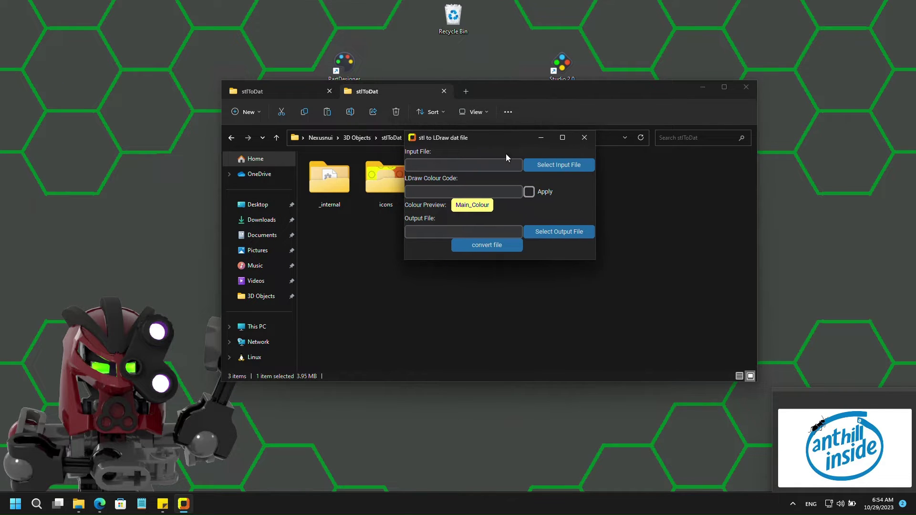
left_click(556, 172)
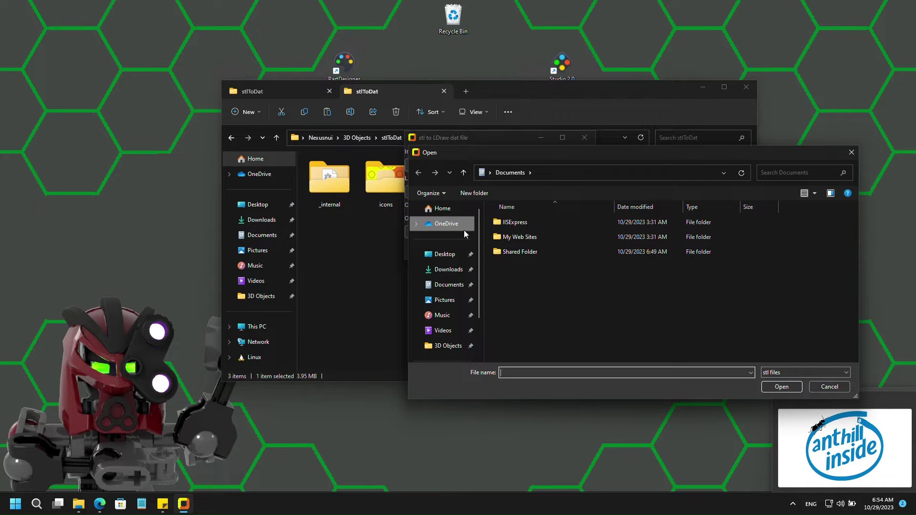
left_click(449, 269)
left_click(540, 236)
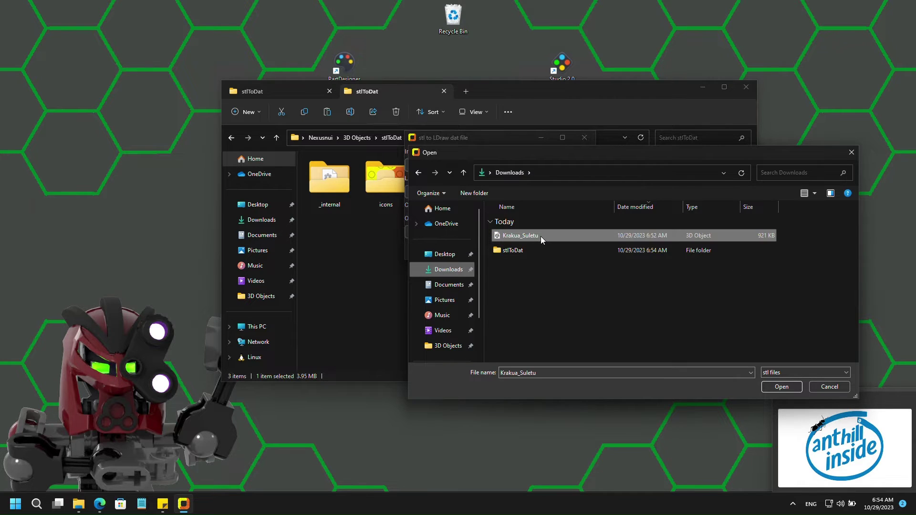
left_click(780, 386)
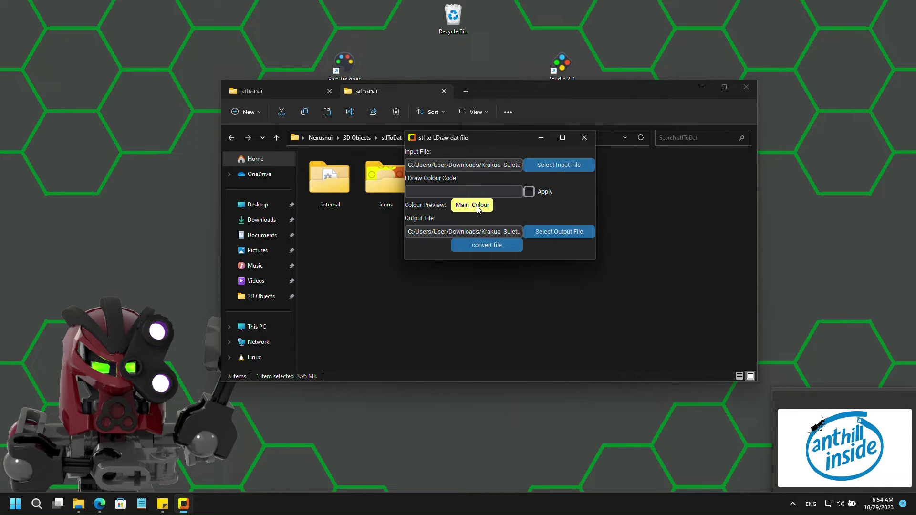
Step: Set the output file to Krakua_Suletu.dat in 3D Objects
left_click(551, 231)
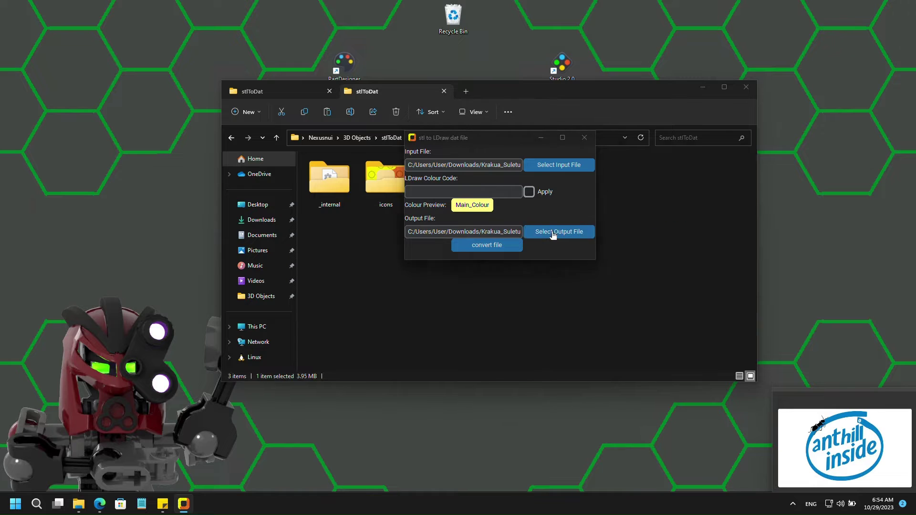
scroll(432, 266, "down", 1)
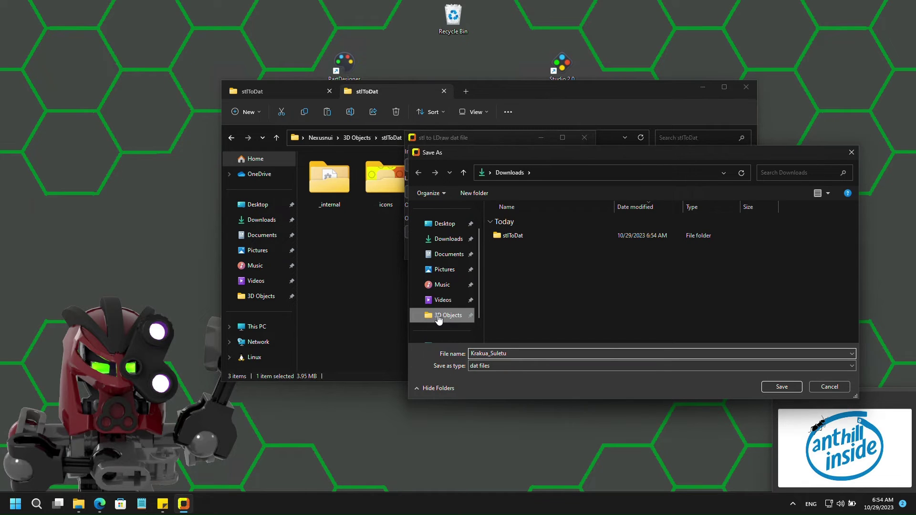
left_click(430, 314)
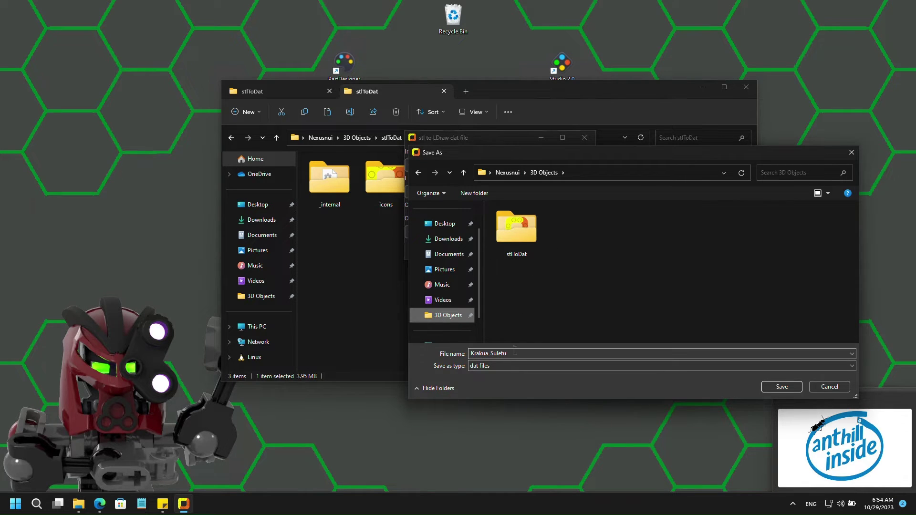
left_click(544, 364)
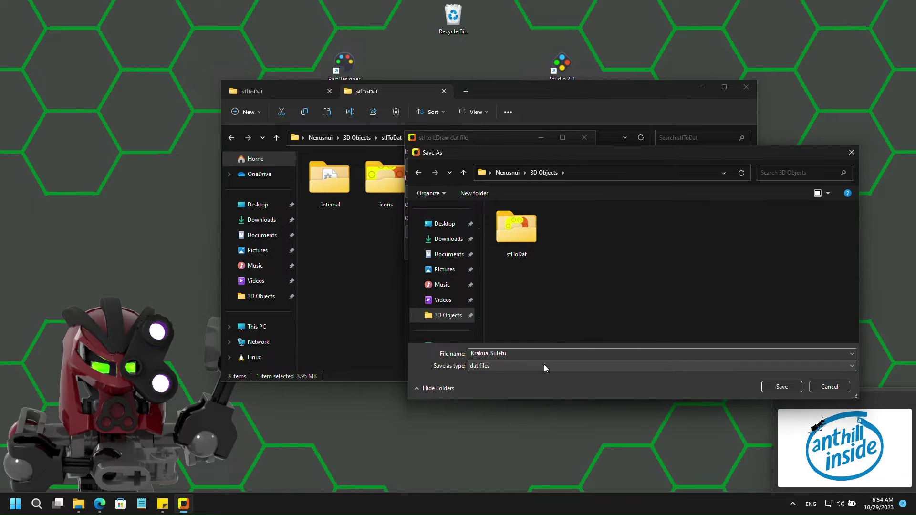
left_click(781, 388)
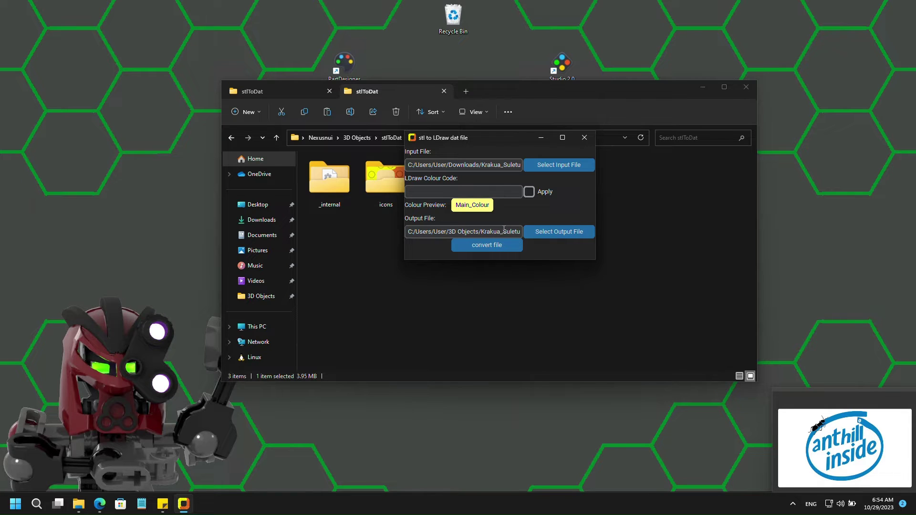
key("End")
Step: Convert the stl into the LDraw dat file and close the converter
left_click(483, 249)
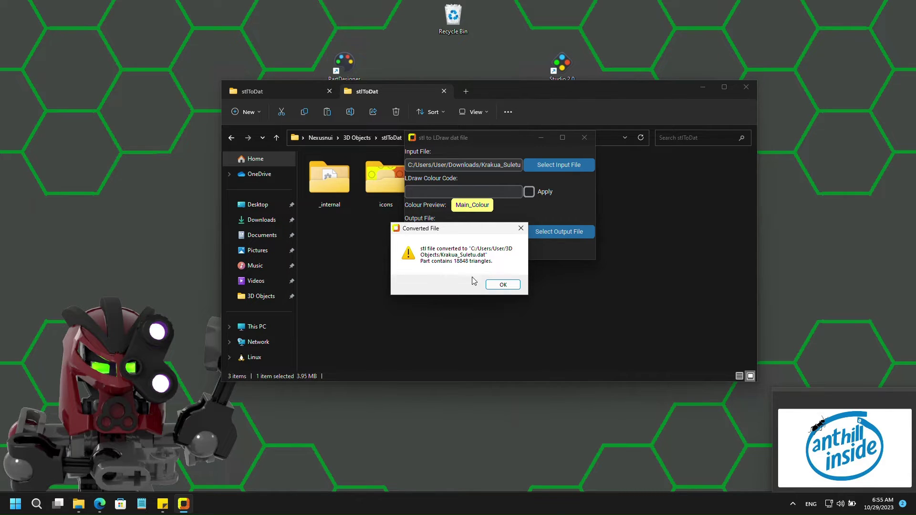
left_click(502, 286)
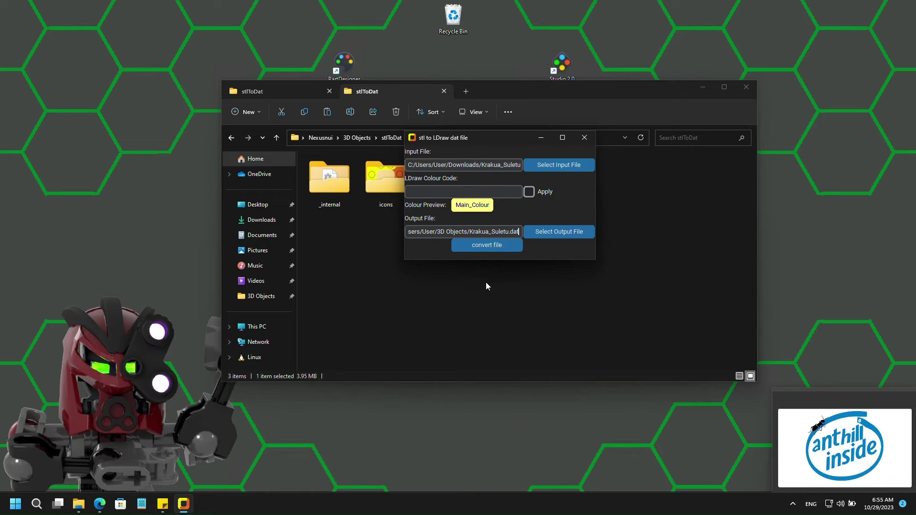
left_click(585, 139)
key("super+d")
Step: Launch PartDesigner maximized and start a new part from scratch
double_click(345, 64)
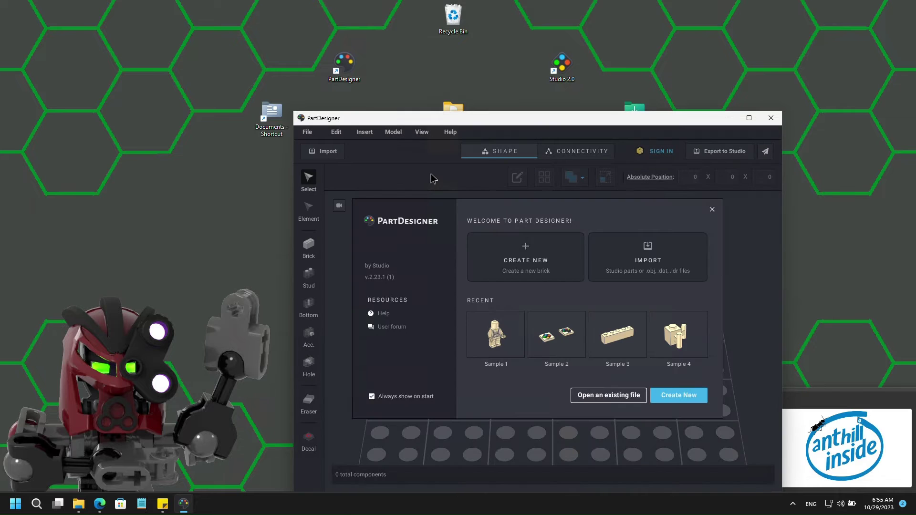
left_click(747, 118)
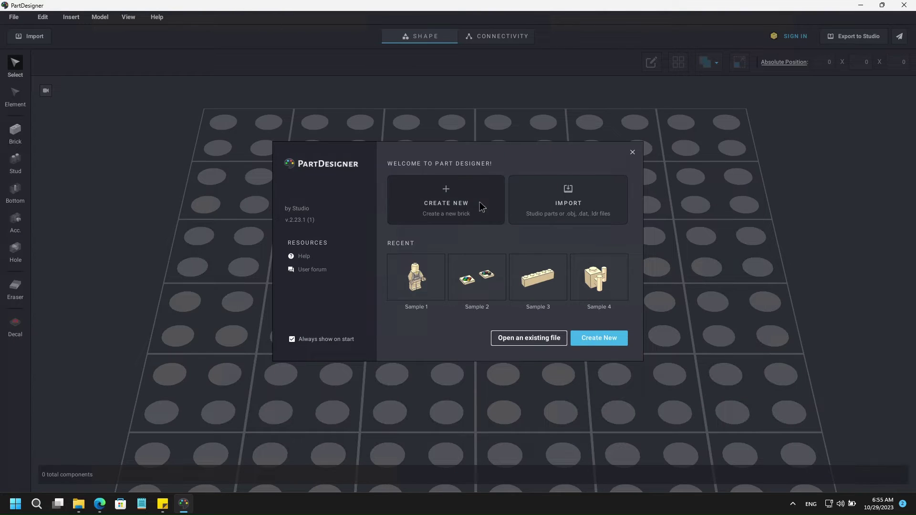
left_click(452, 192)
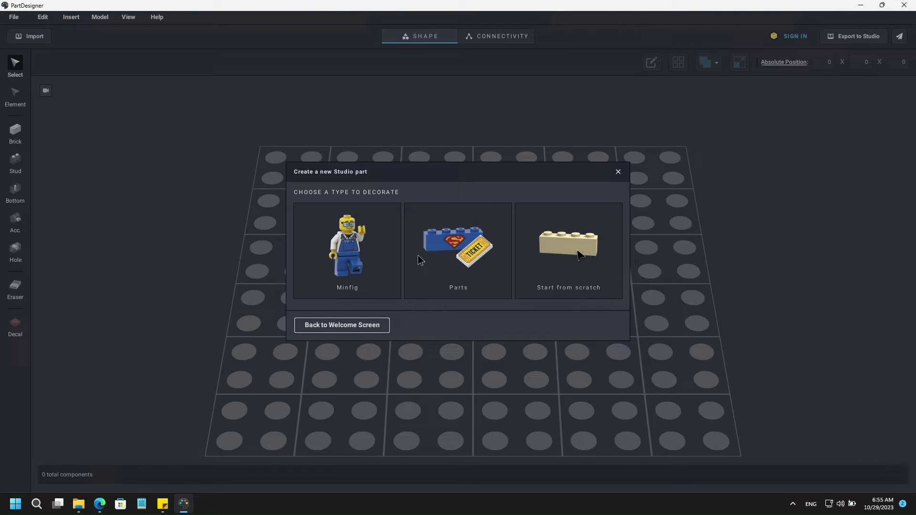
left_click(587, 235)
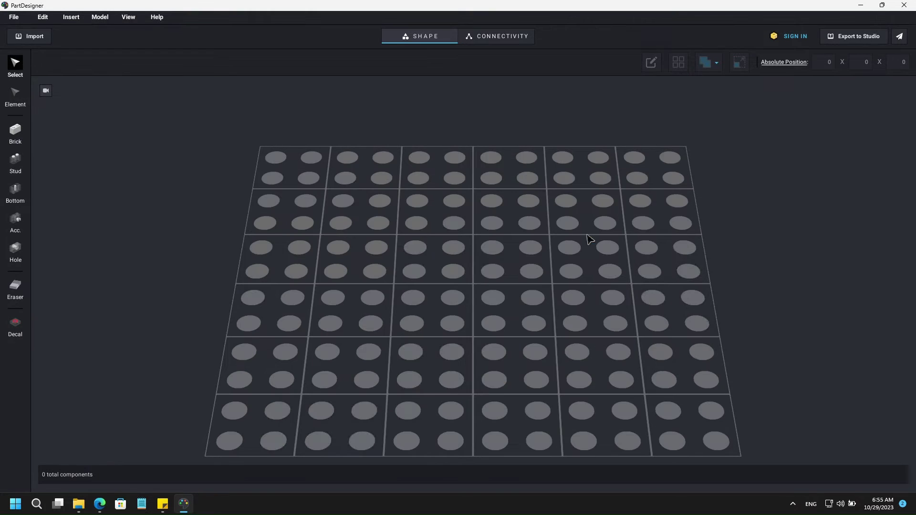
Step: Import Krakua_Suletu.dat from 3D Objects and insert the mask onto the baseplate
left_click(30, 36)
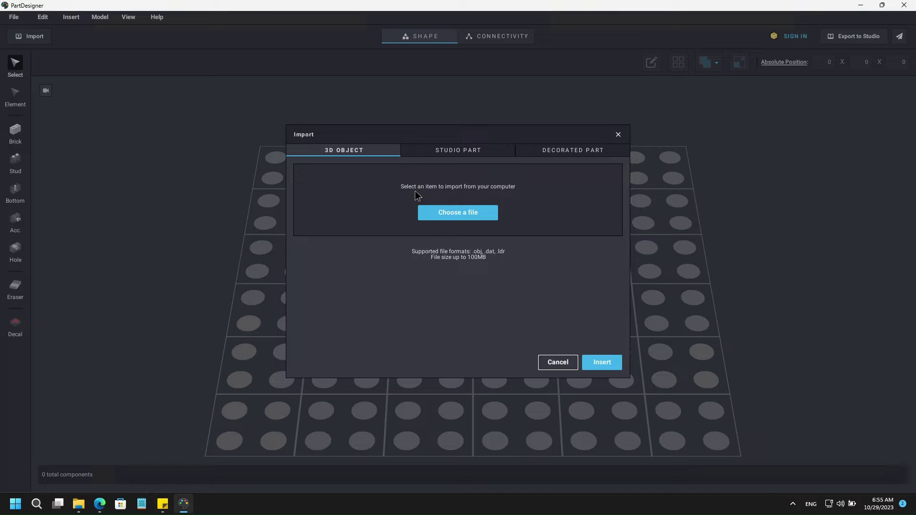
left_click(456, 214)
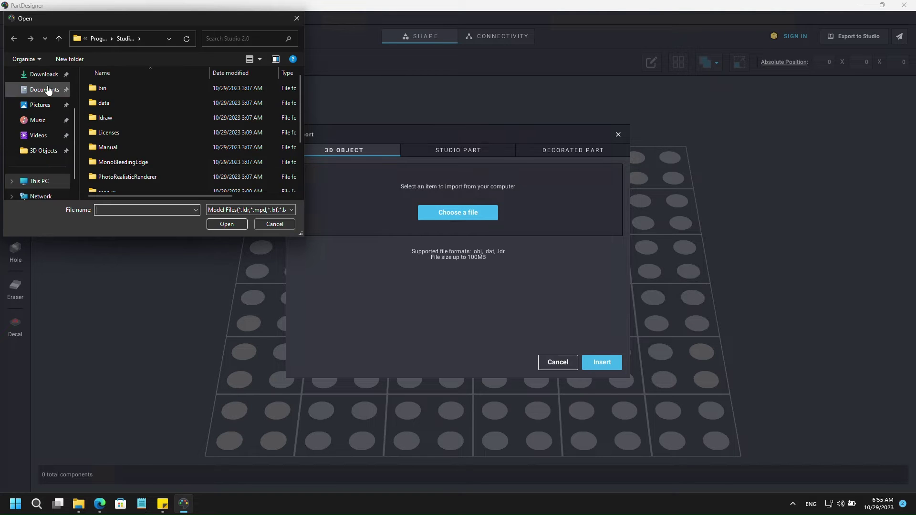
left_click(41, 152)
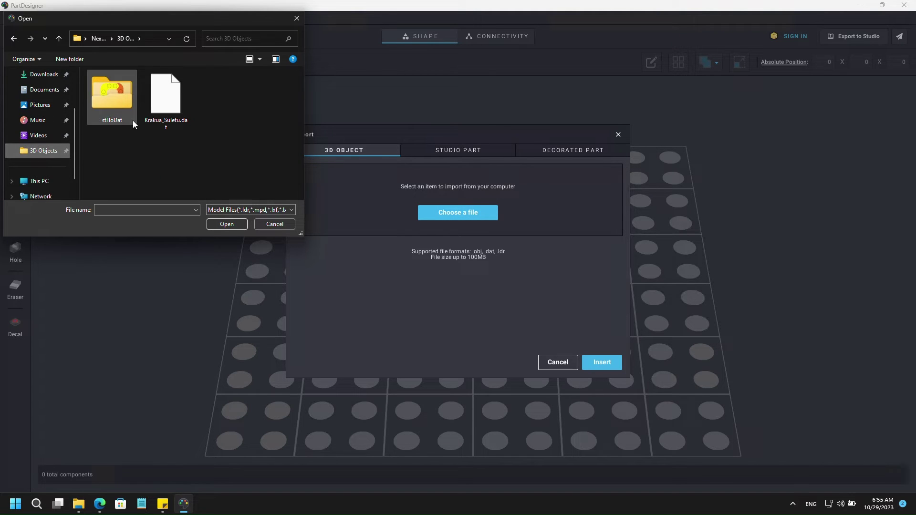
left_click(165, 97)
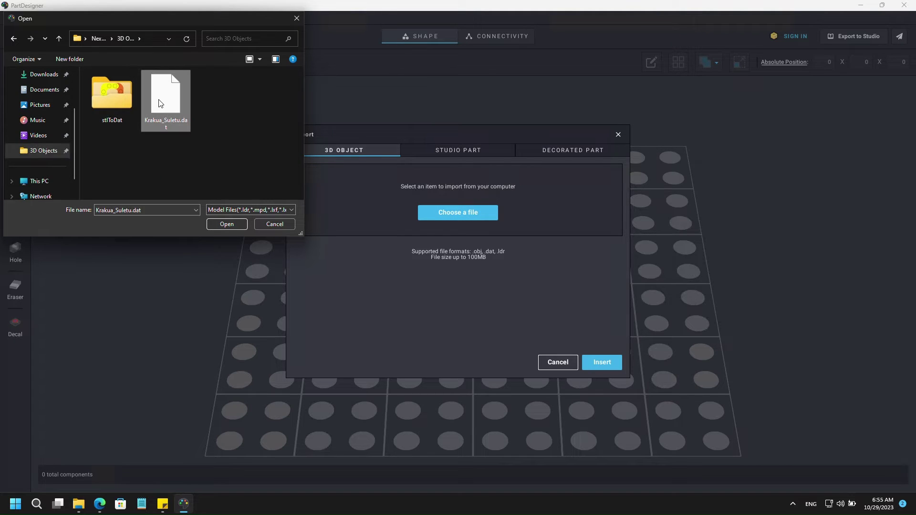
left_click(227, 225)
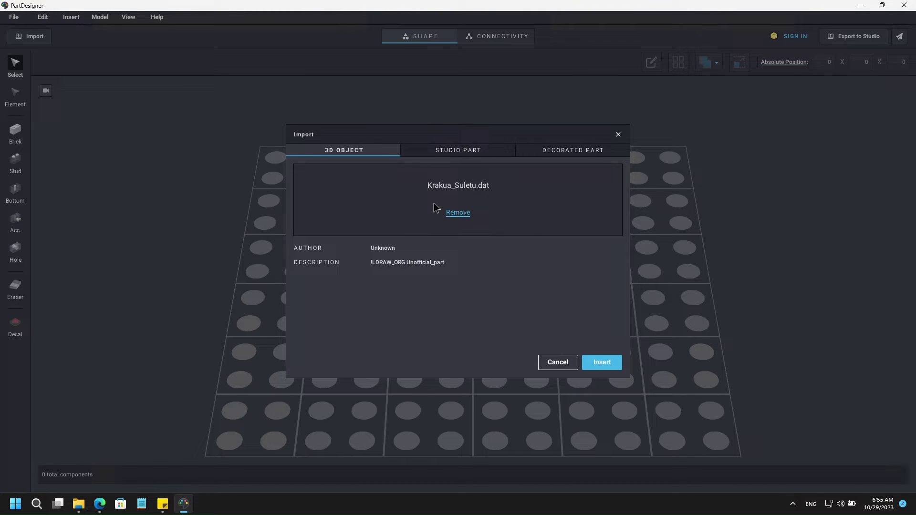
left_click(594, 362)
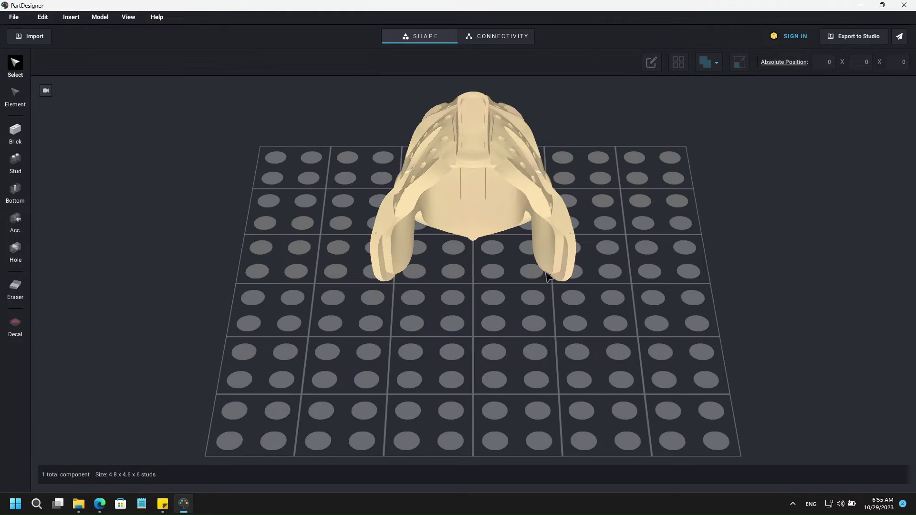
right_click_drag(481, 220, 573, 285)
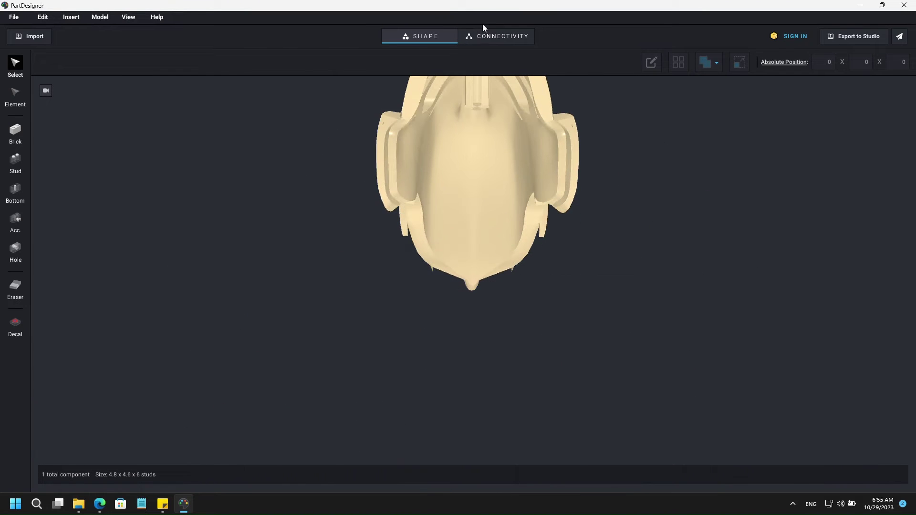
Step: In Connectivity mode, place an Acc. axle connection on the mask's forehead
left_click(494, 40)
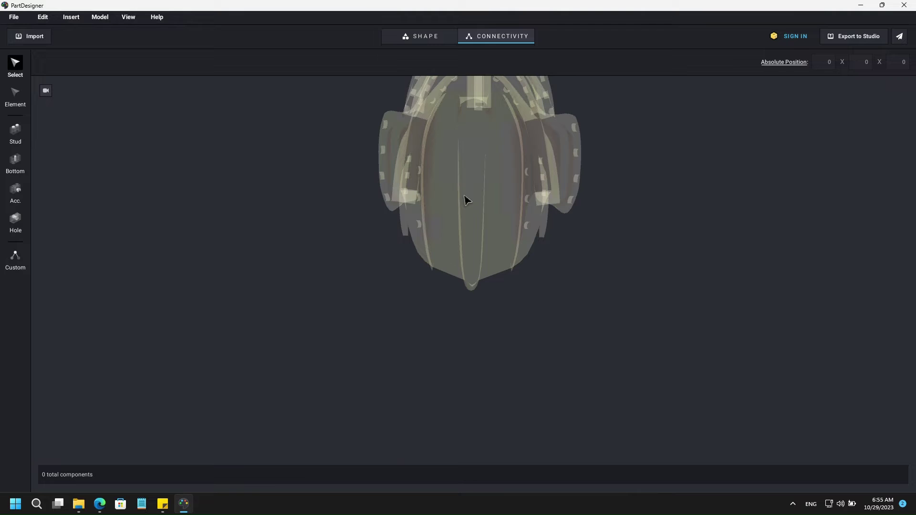
mouse_move(464, 200)
right_mouse_down()
mouse_move(483, 247)
mouse_move(459, 215)
right_mouse_up()
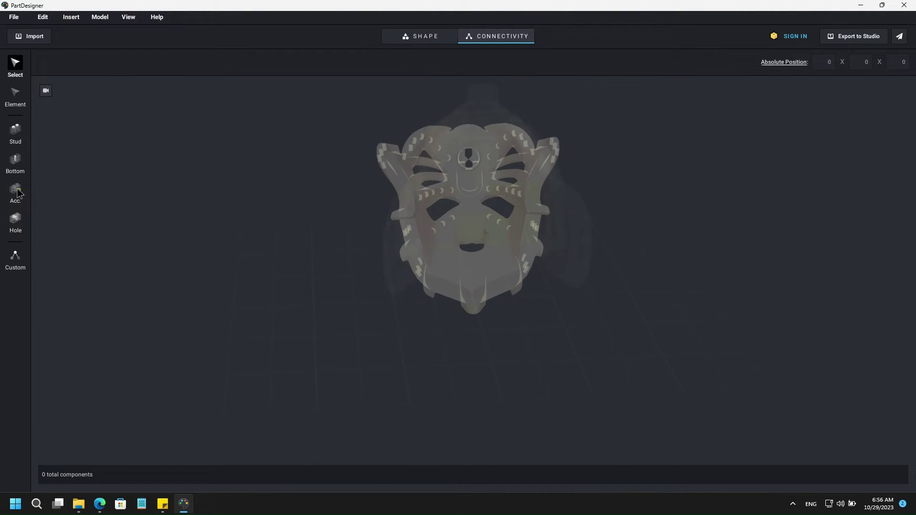
left_click(15, 189)
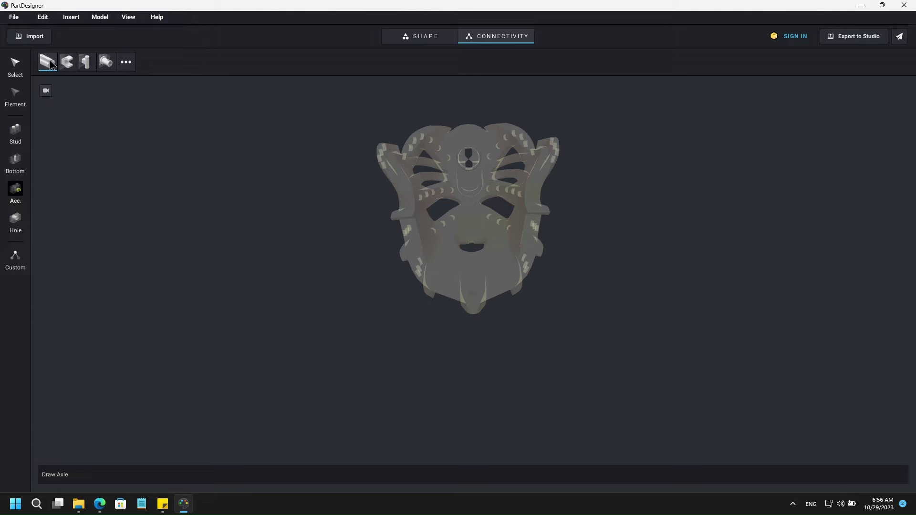
left_click_drag(50, 63, 346, 184)
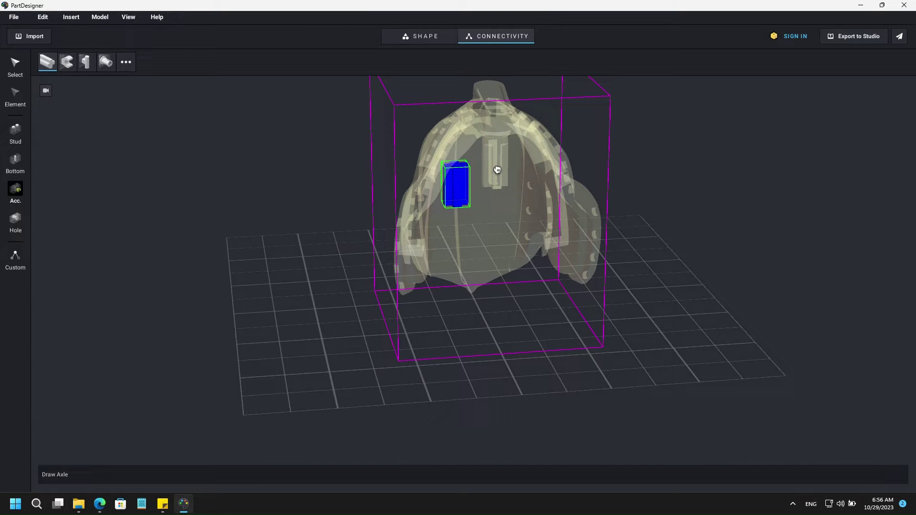
key("Home")
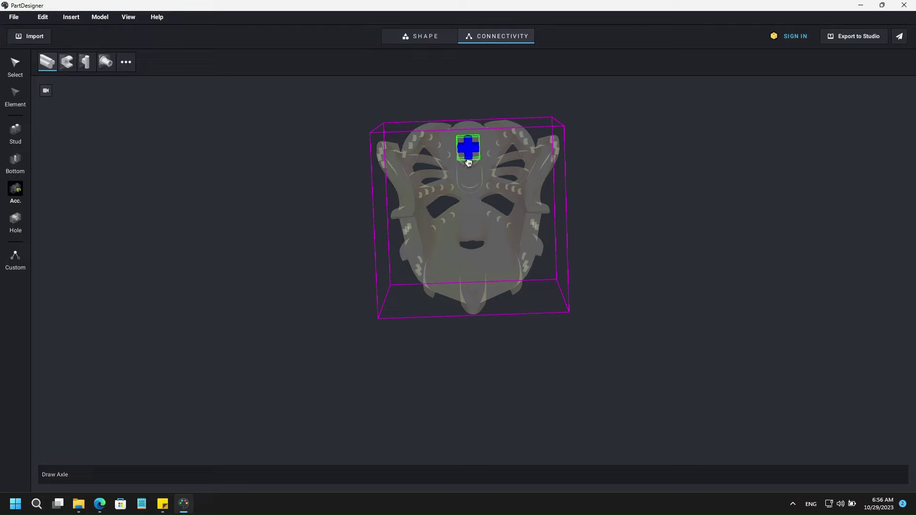
left_click(468, 165)
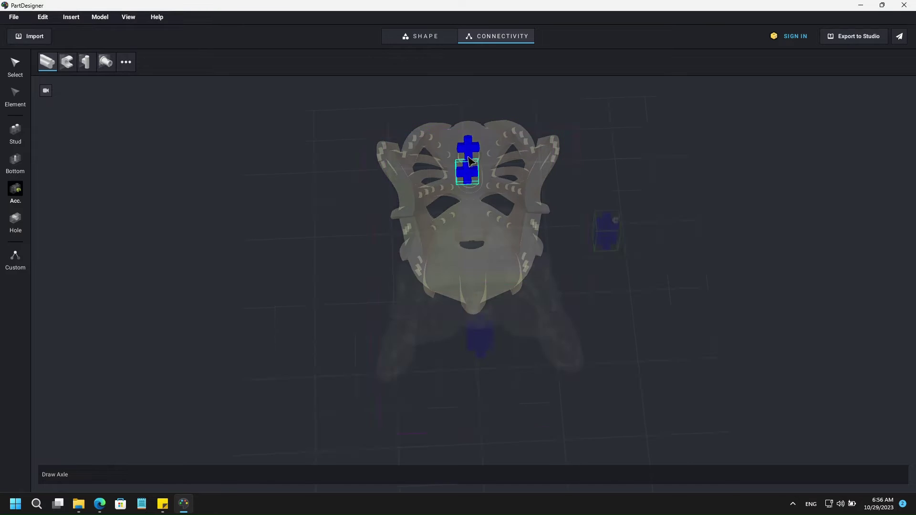
key("Home")
key("Escape")
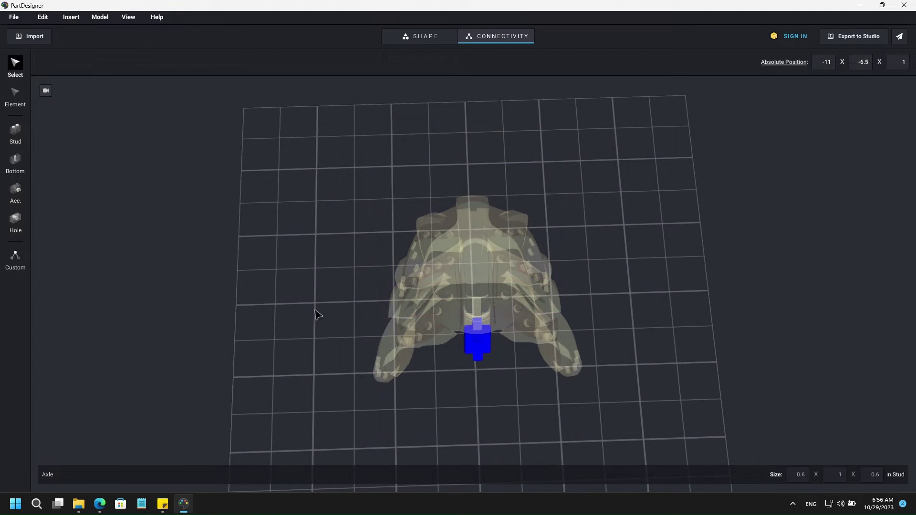
Step: Select the placed axle connection and inspect it from several angles
right_click_drag(305, 277, 331, 255)
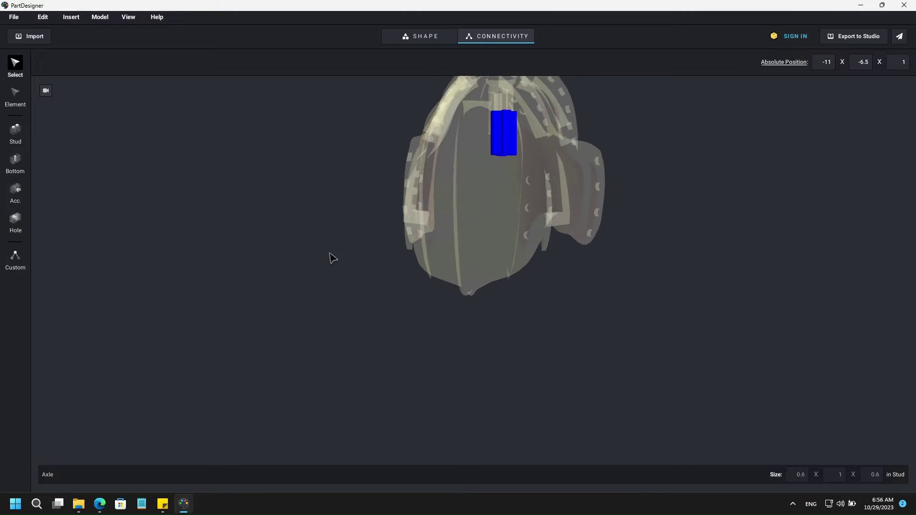
left_click(501, 141)
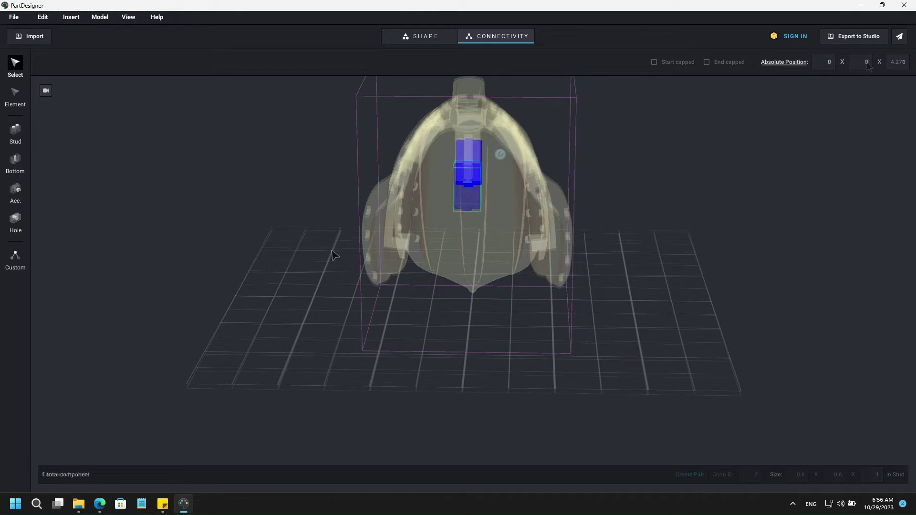
mouse_move(333, 256)
right_mouse_down()
mouse_move(353, 229)
mouse_move(385, 212)
mouse_move(372, 210)
right_mouse_up()
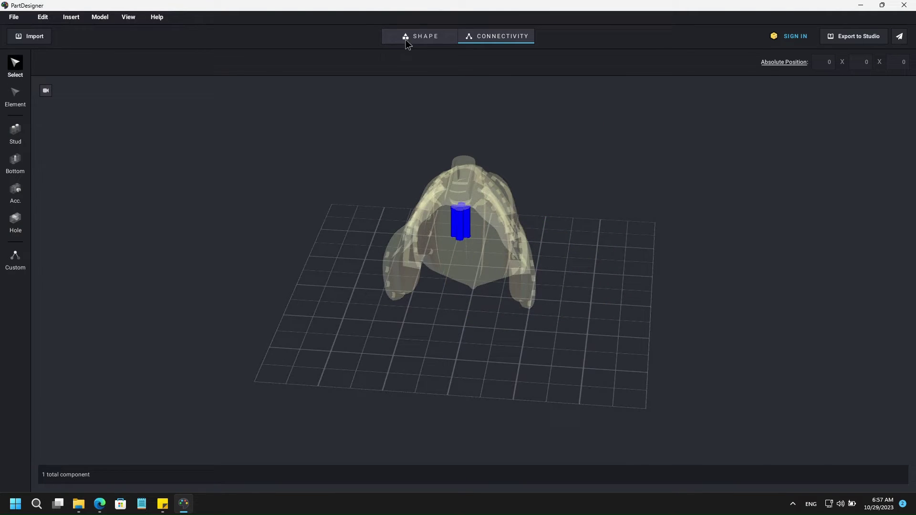
Step: In Shape mode rotate the mask to face forward and bring up the File menu
left_click(406, 39)
left_click(511, 274)
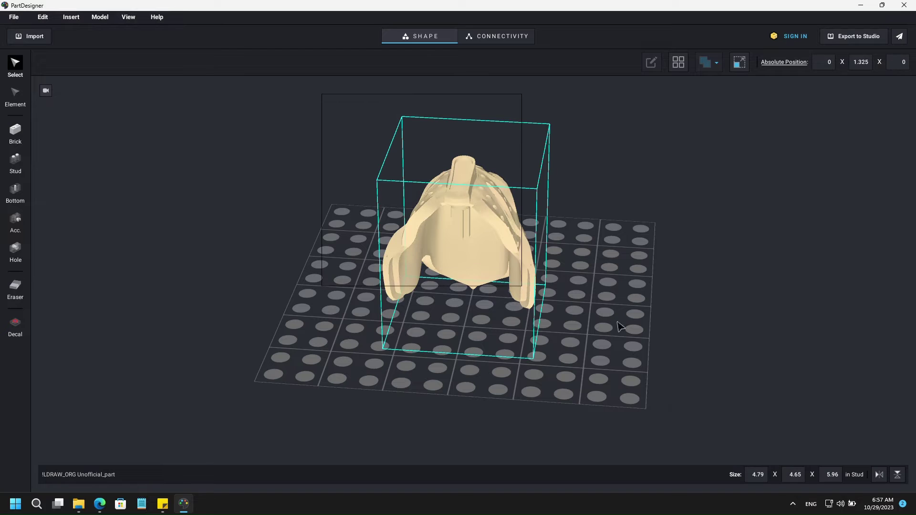
key("Left")
key("Left")
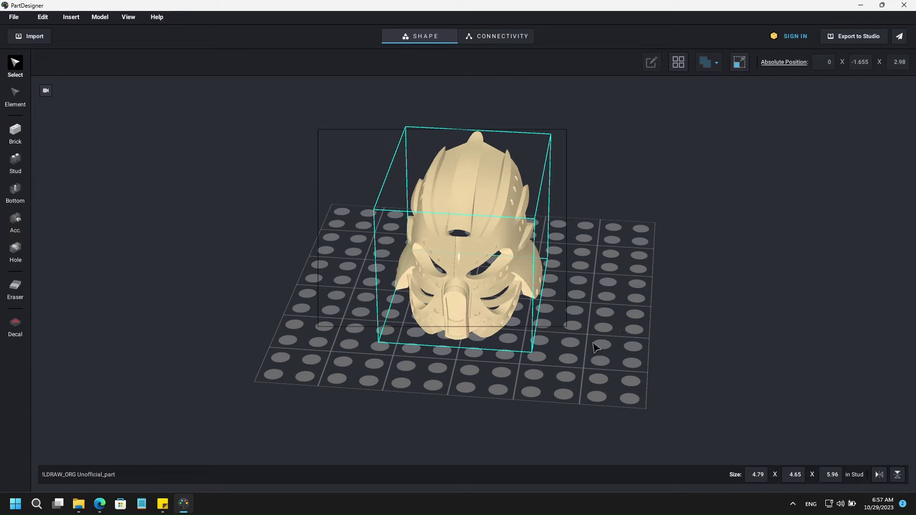
left_click(15, 20)
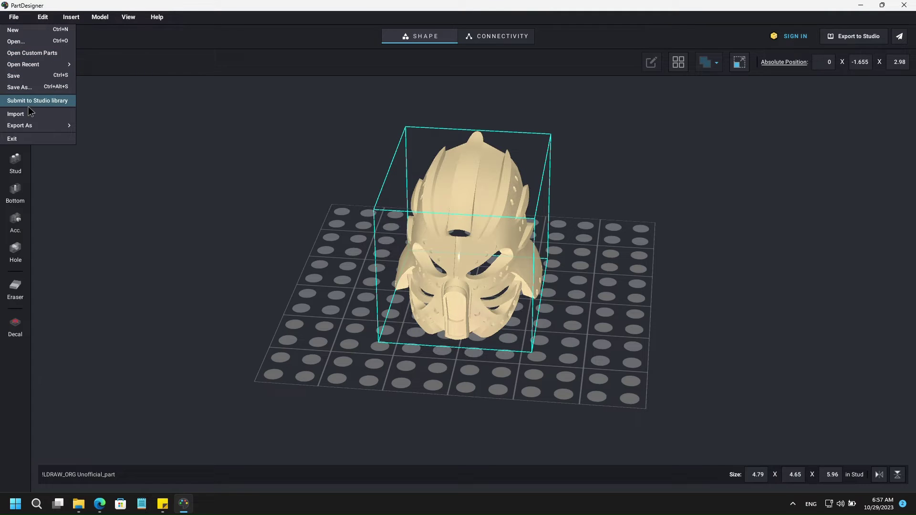
mouse_move(28, 126)
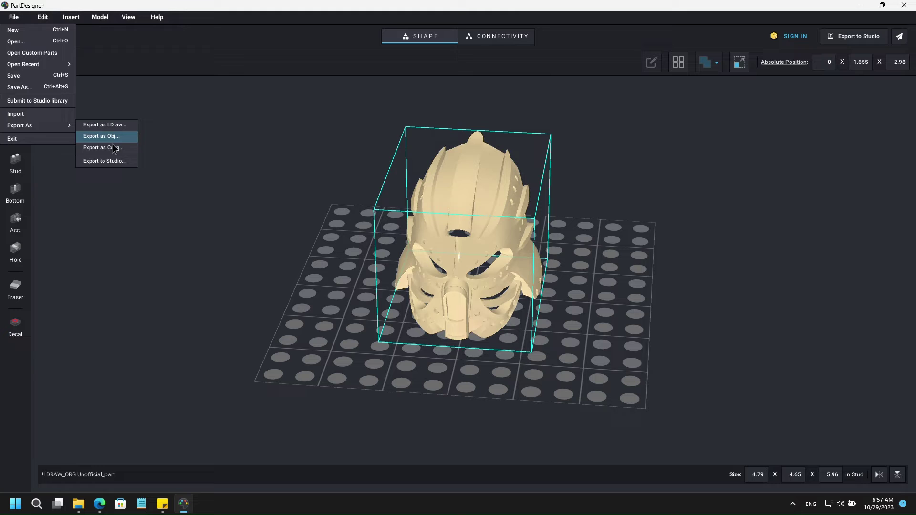
Step: Export the mask to Studio as a part named Suletu
left_click(111, 162)
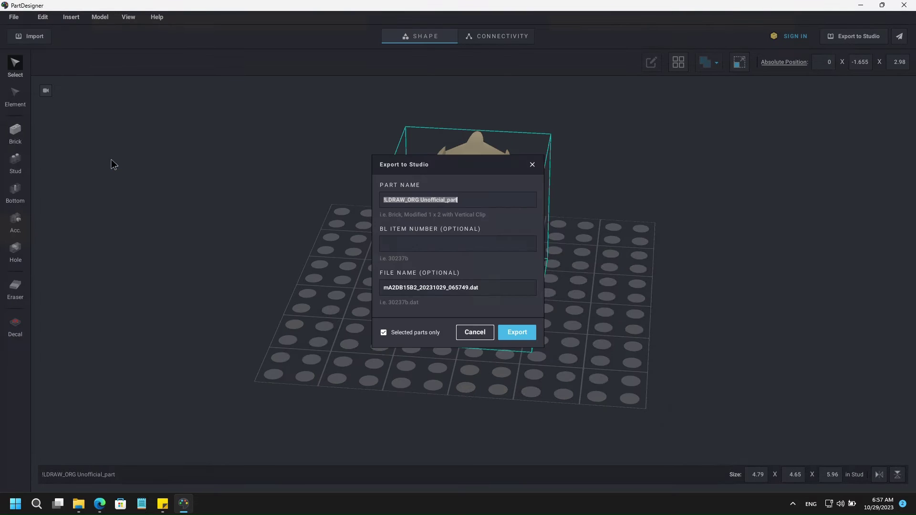
left_click(446, 204)
key("BackSpace")
key("BackSpace")
key("BackSpace")
key("BackSpace")
key("BackSpace")
key("BackSpace")
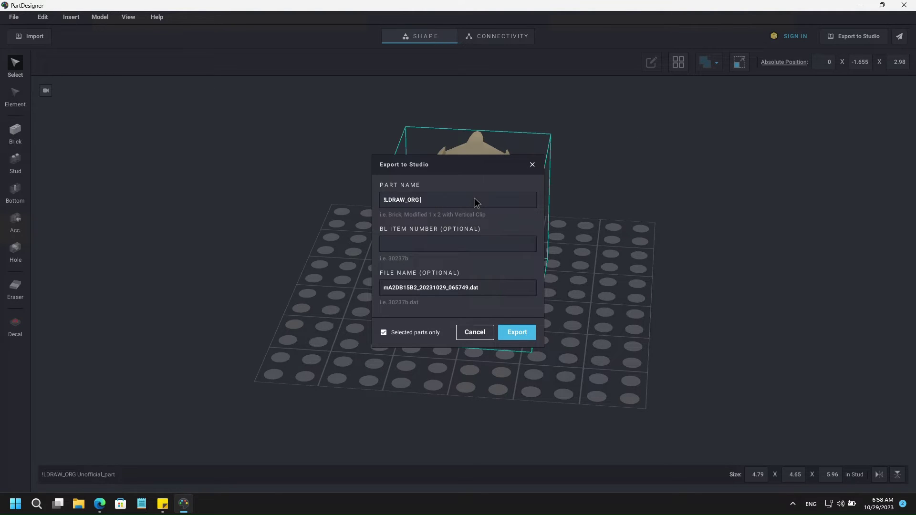
key("BackSpace")
key("BackSpace")
key("BackSpace")
key("BackSpace")
key("BackSpace")
key("BackSpace")
key("BackSpace")
key("BackSpace")
key("BackSpace")
key("BackSpace")
type("Sule")
type("tu")
left_click(526, 337)
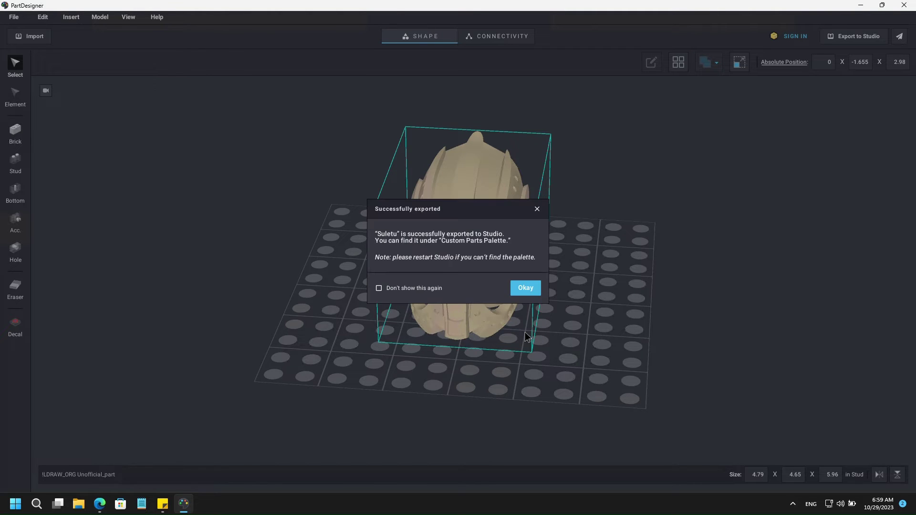
left_click(525, 287)
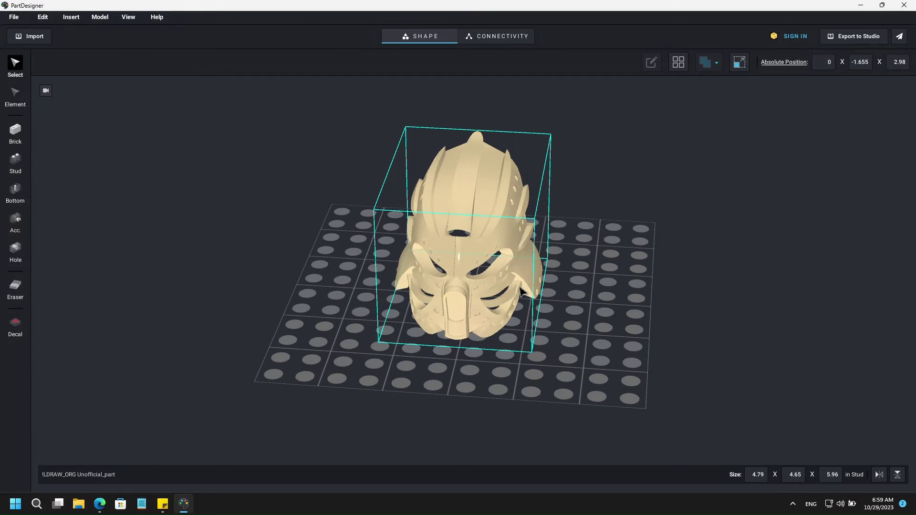
Step: Close PartDesigner without saving the changes
left_click(906, 7)
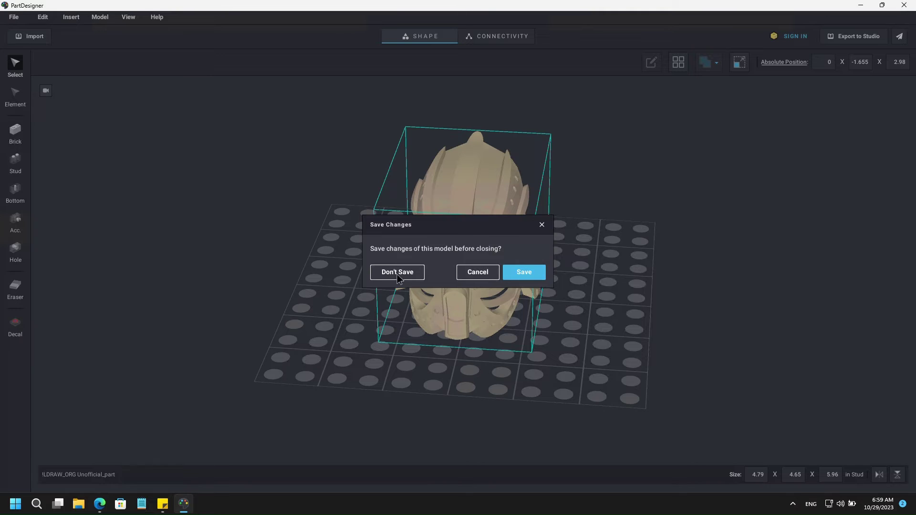
left_click(398, 274)
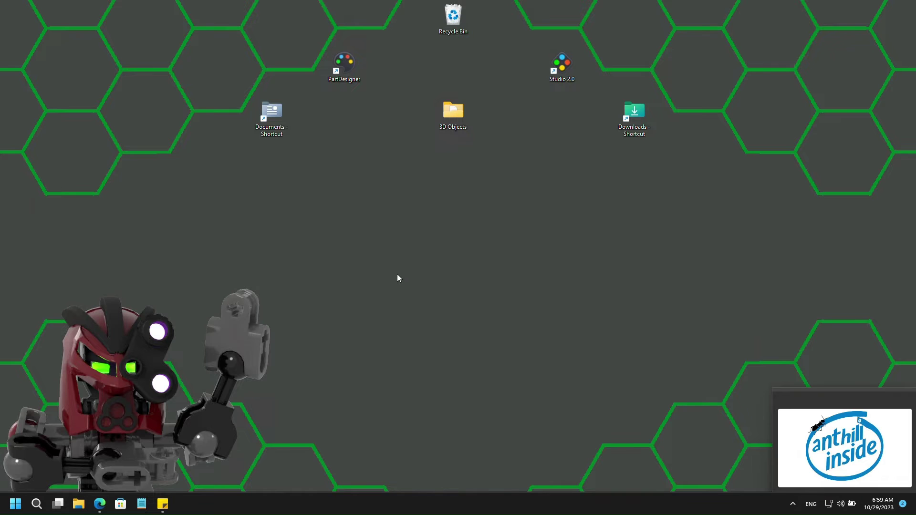
Step: Launch Studio maximized, create a new model and switch to the Custom Parts palette
double_click(556, 63)
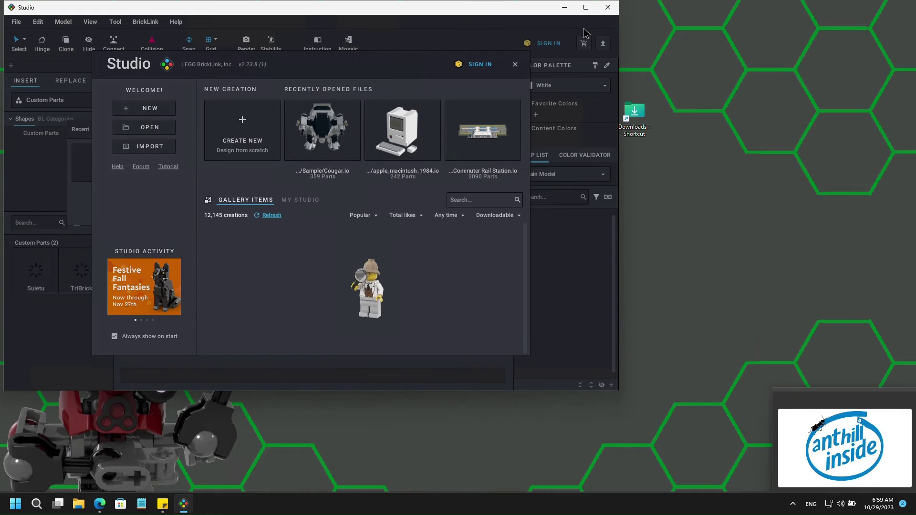
left_click(586, 7)
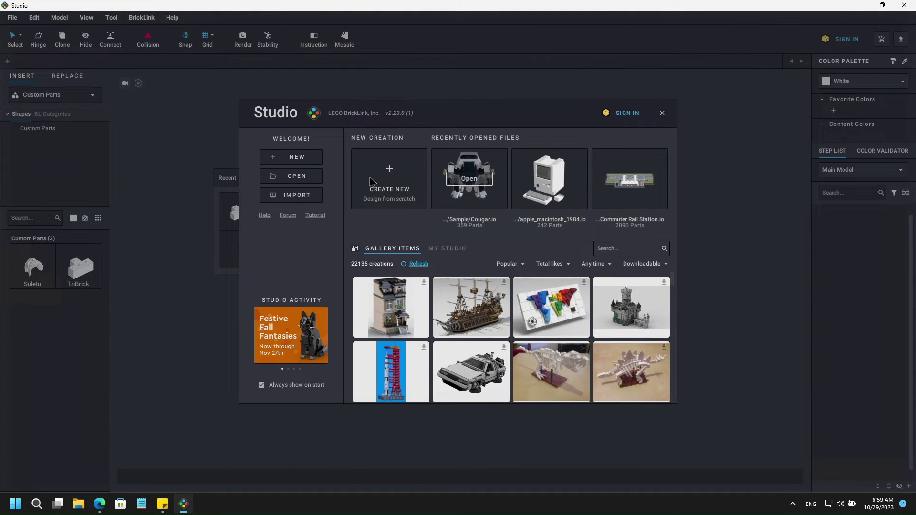
left_click(390, 180)
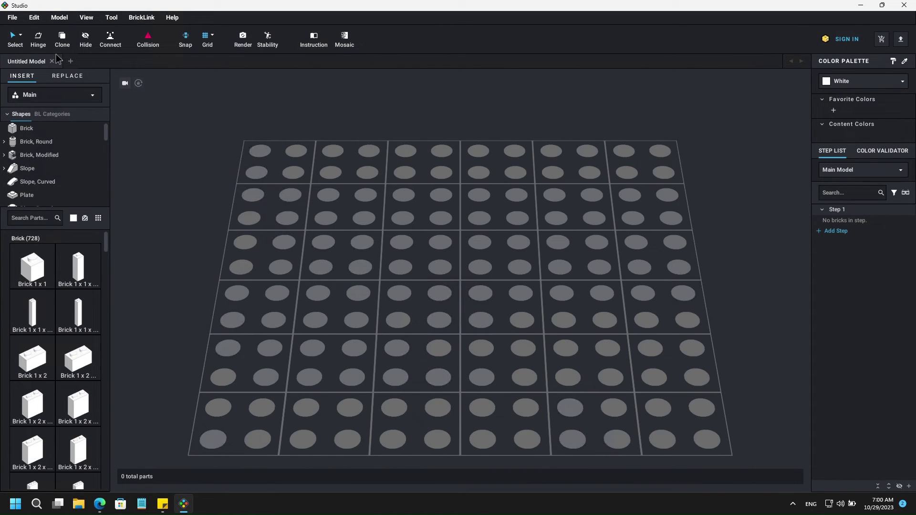
left_click(49, 97)
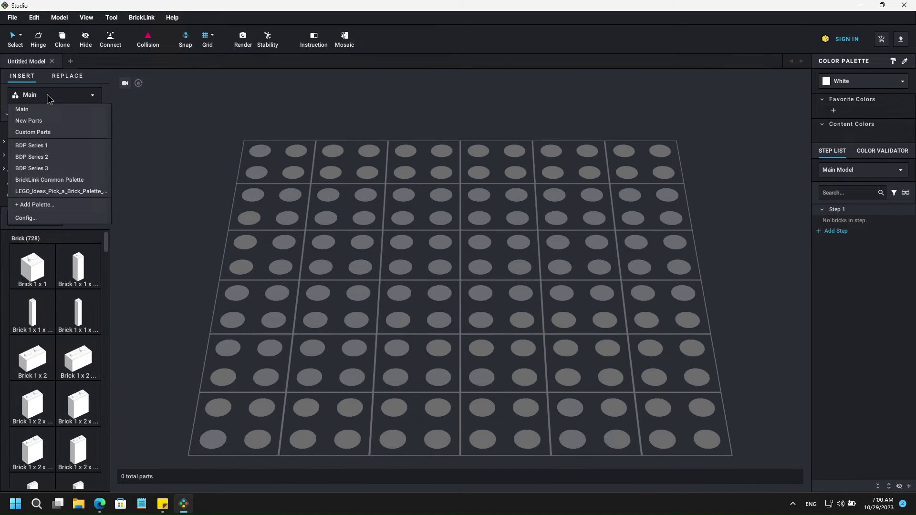
left_click(46, 132)
Step: Place the Suletu mask on the baseplate and attach a Technic Brick 1x1 with Axle Hole to it
left_click(33, 269)
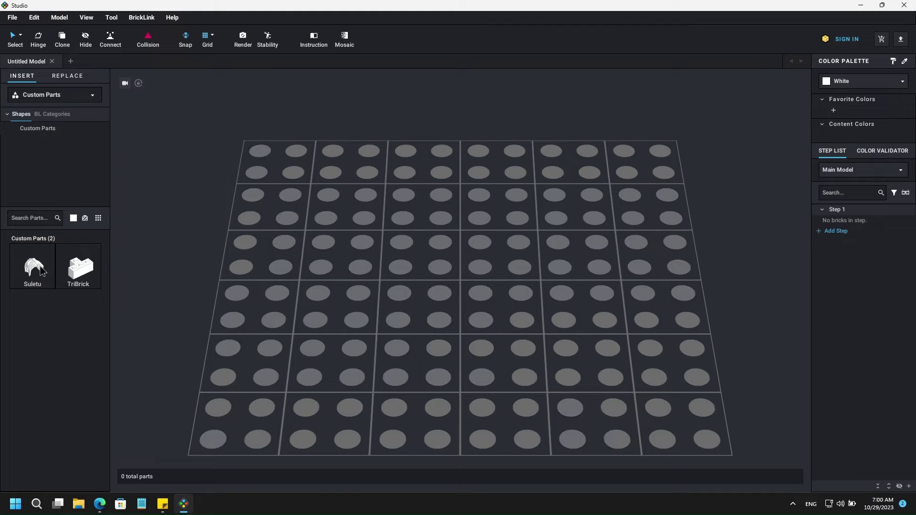
left_click(418, 248)
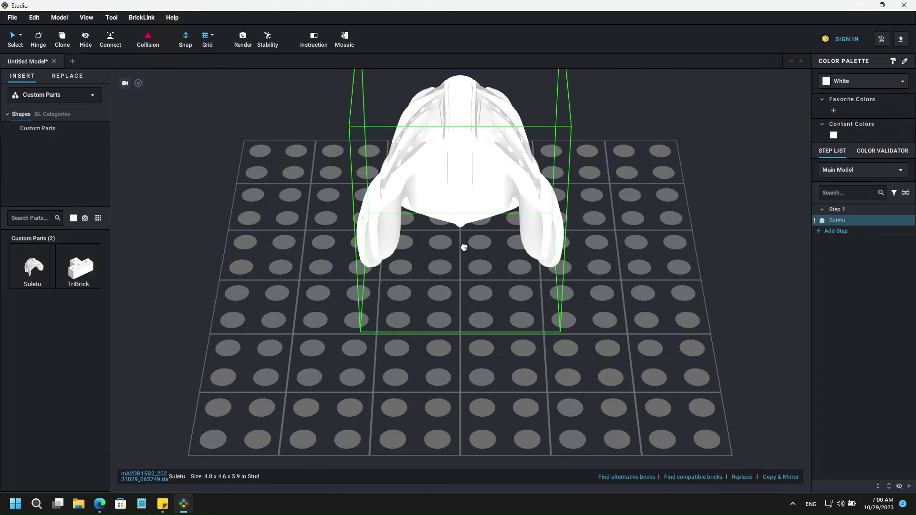
left_click(470, 253)
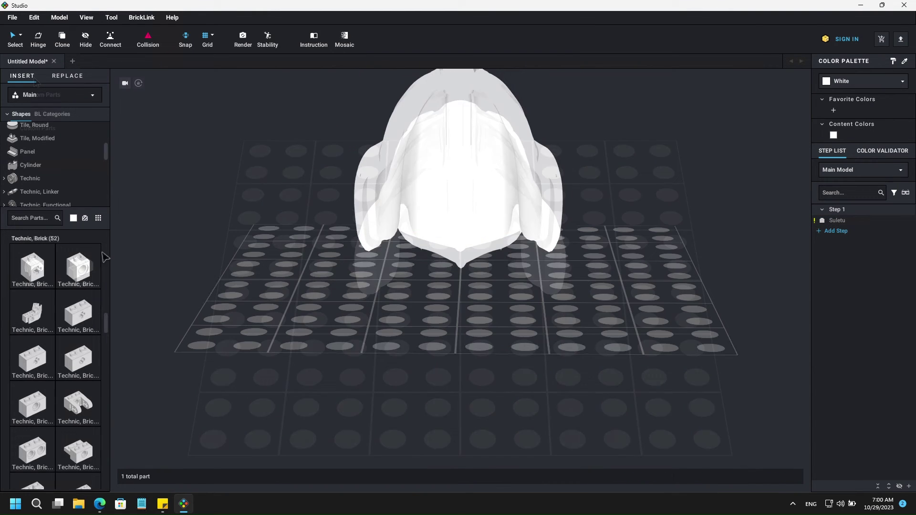
left_click(27, 268)
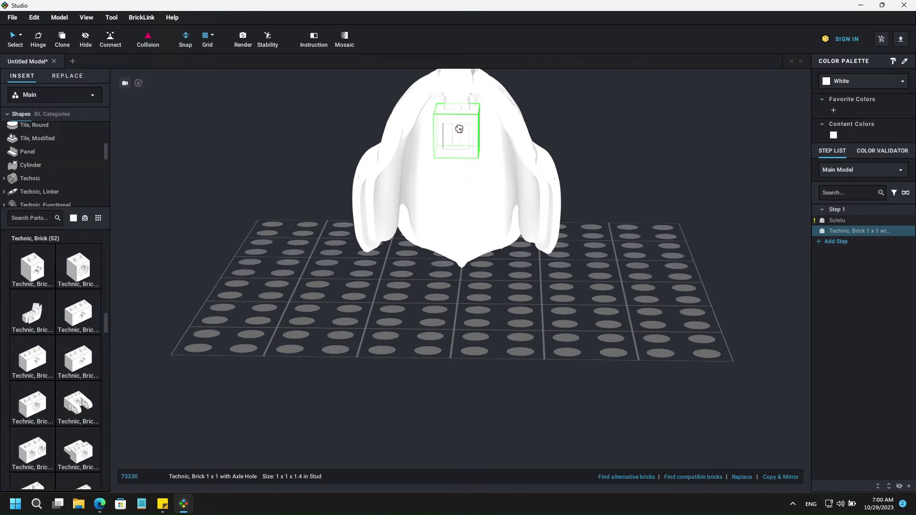
left_click(457, 136)
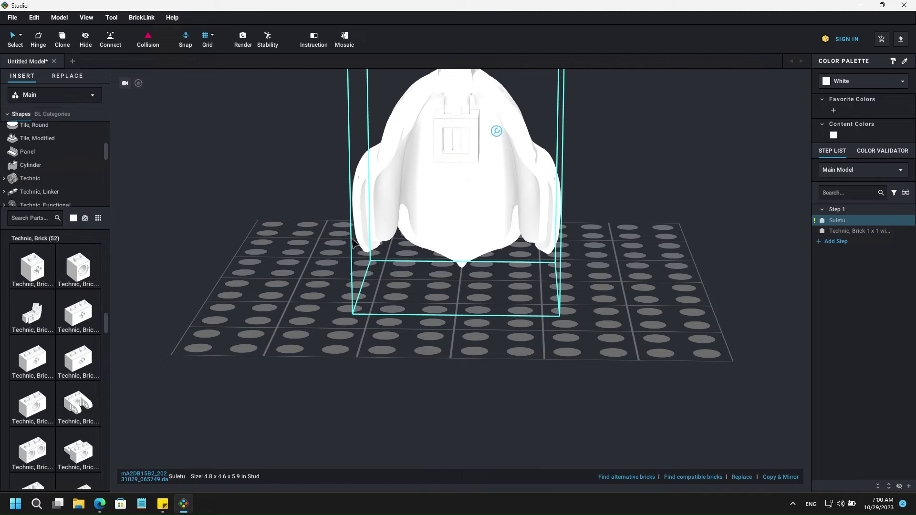
right_click_drag(308, 275, 308, 294)
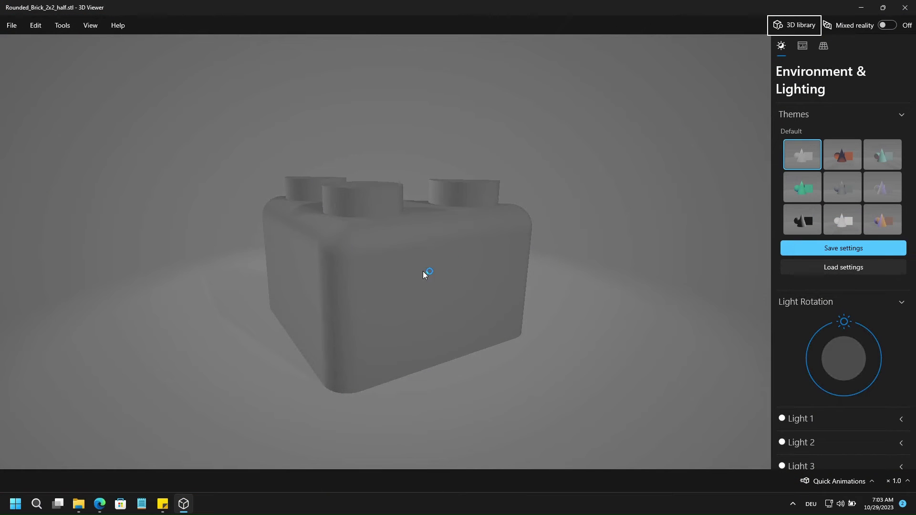
Step: Orbit the half rounded brick to view its other side, then close the 3D Viewer
mouse_move(423, 271)
left_mouse_down()
mouse_move(349, 282)
mouse_move(375, 284)
left_mouse_up()
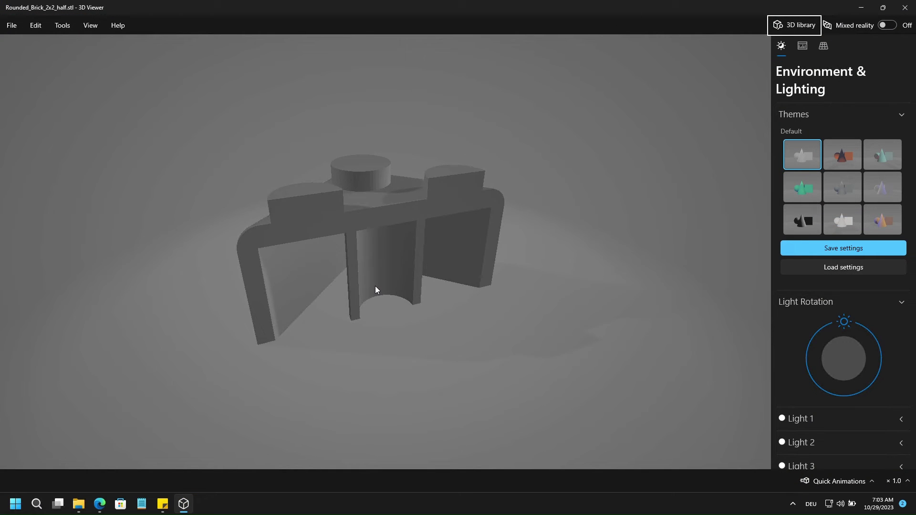
left_click(904, 7)
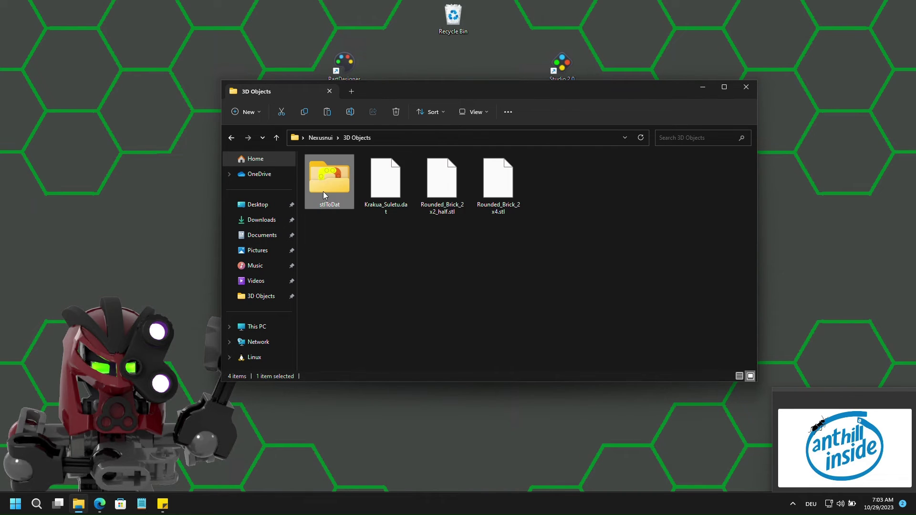
Step: Launch stlToDat and load Rounded_Brick_2x2_half.stl as the input file
double_click(323, 191)
left_click(447, 180)
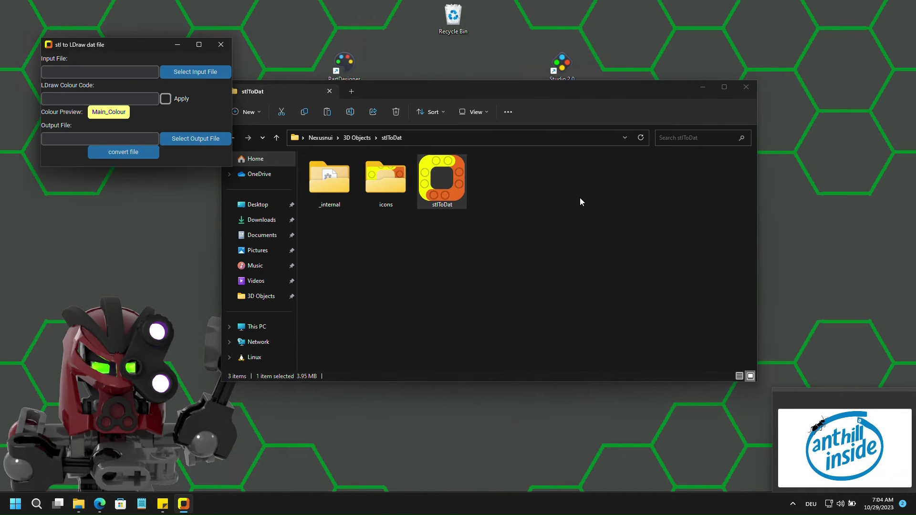
left_click_drag(115, 43, 371, 94)
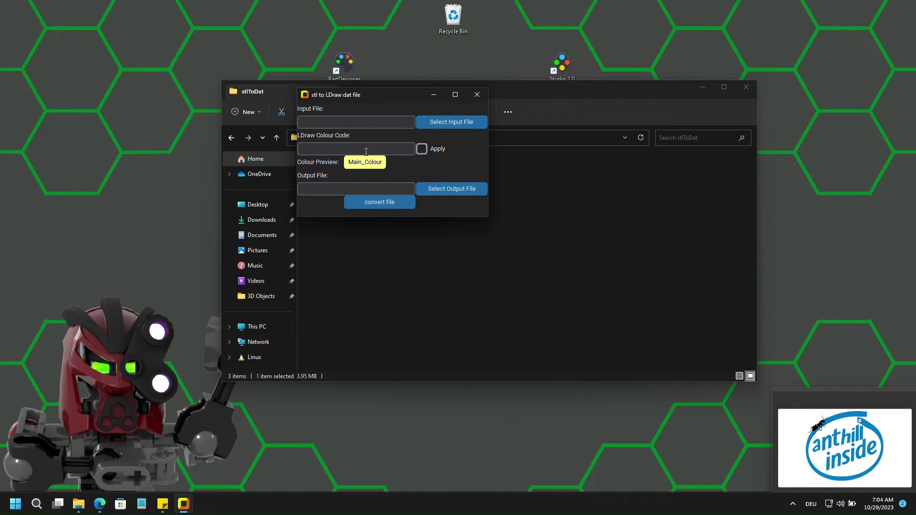
left_click(451, 122)
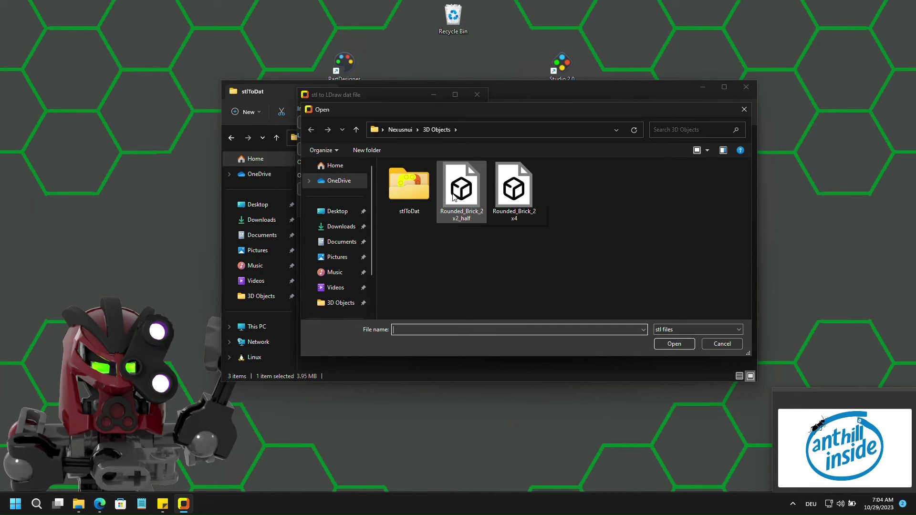
left_click(458, 211)
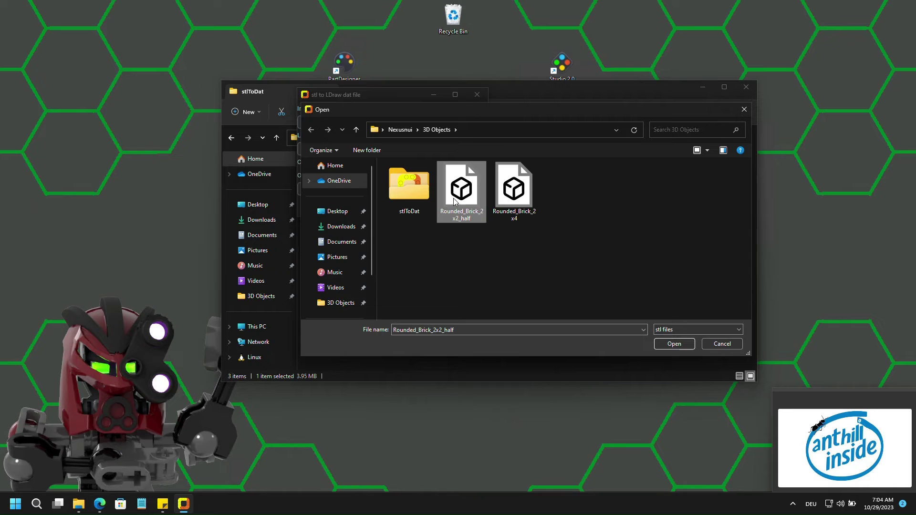
left_click(671, 344)
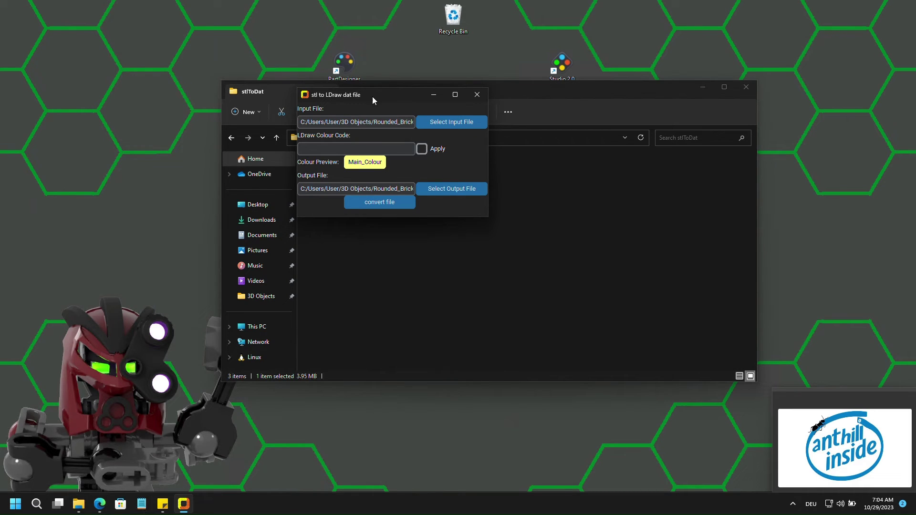
Step: Run a first conversion, then set the output file to Rounded_Brick_2x2_half-green
left_click_drag(372, 97, 473, 127)
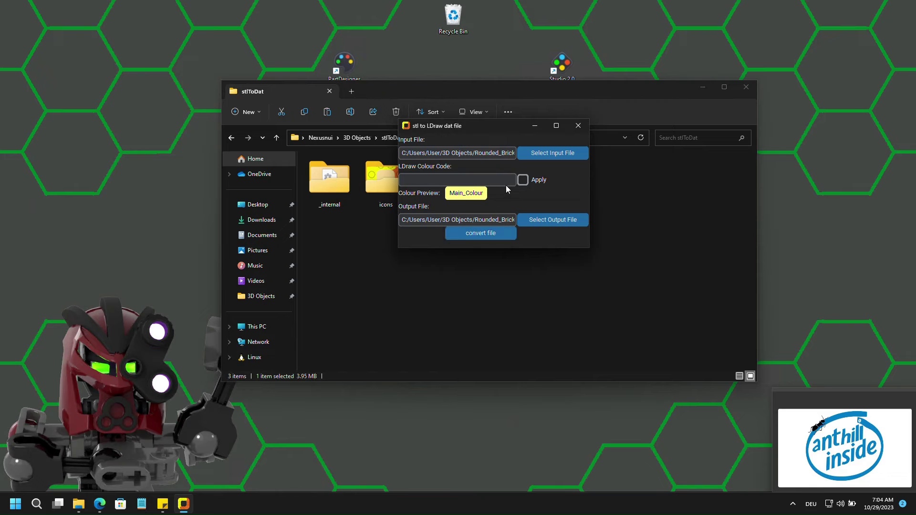
left_click(466, 233)
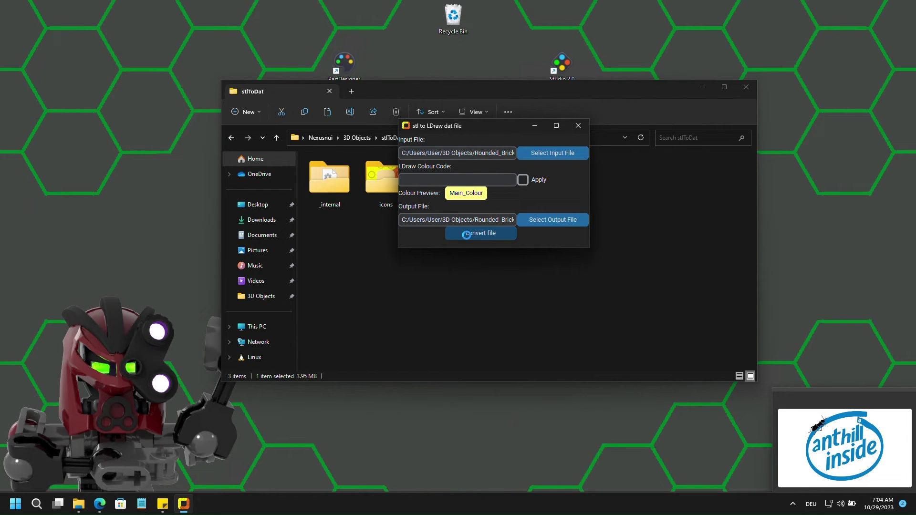
left_click(504, 287)
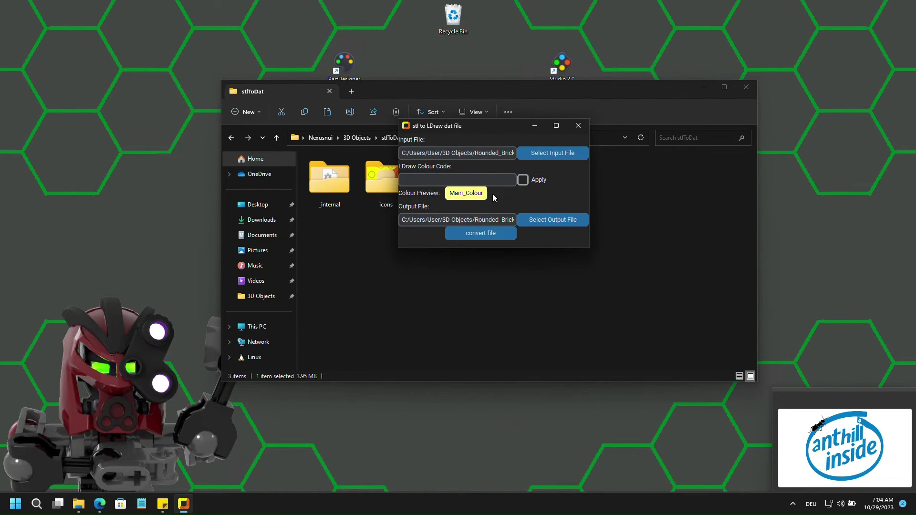
left_click(536, 223)
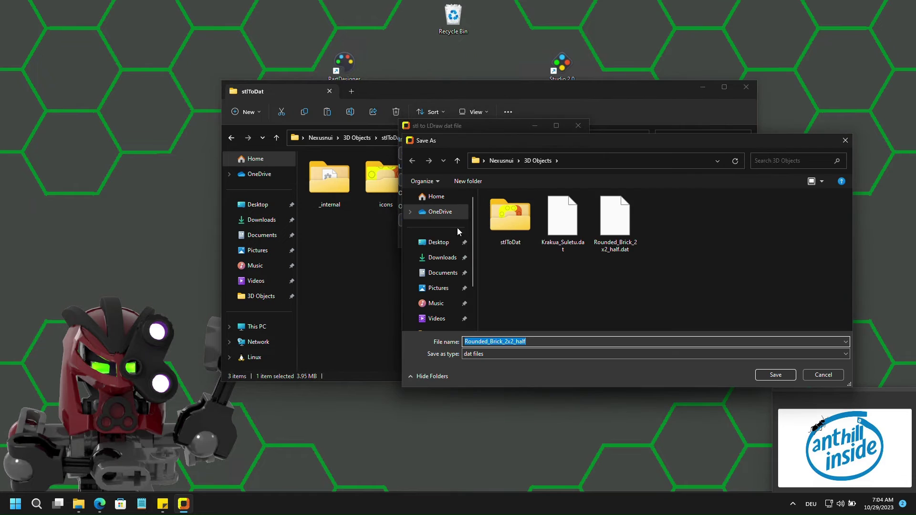
left_click(525, 341)
type("-green")
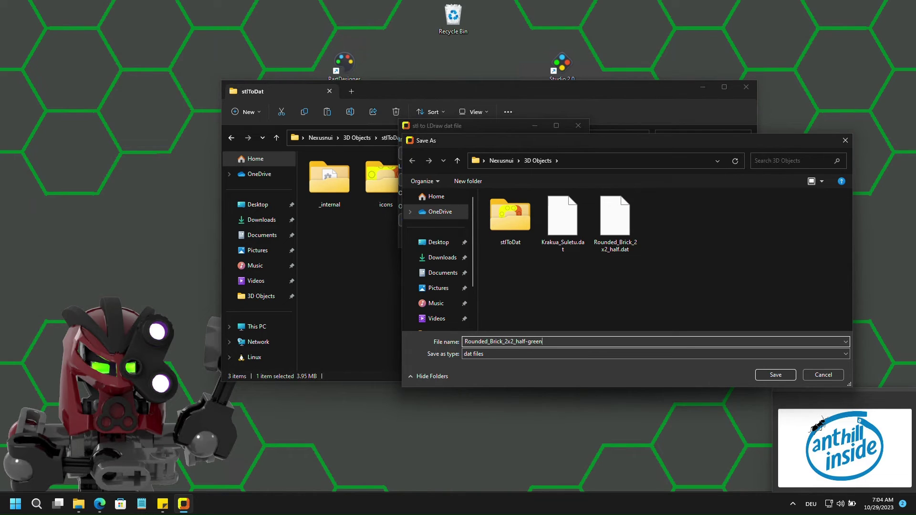
left_click(759, 376)
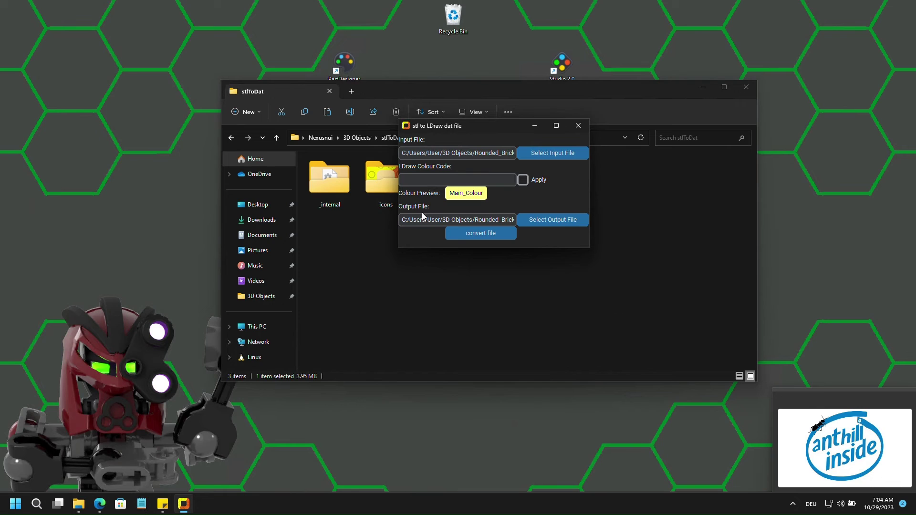
Step: Enable Apply colour code and replace the trial values with LDraw colour 2 (Green)
left_click(522, 179)
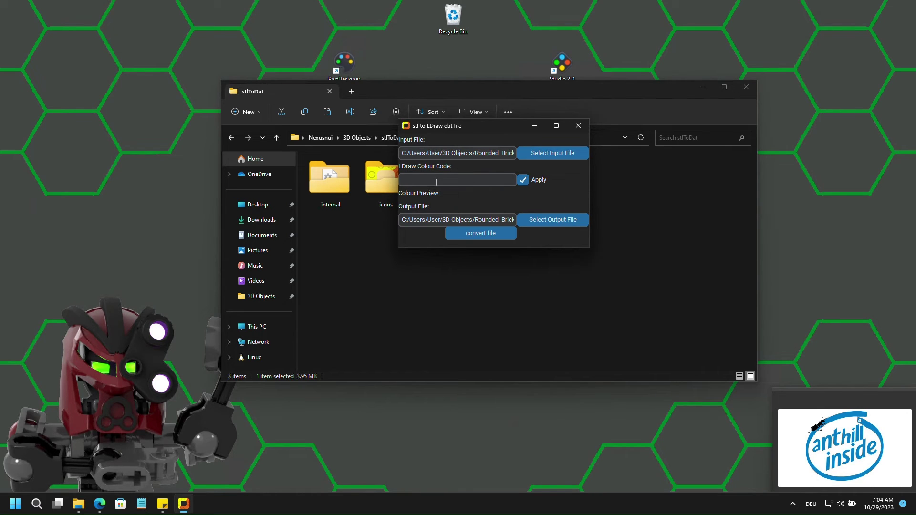
type("1")
key("BackSpace")
type("2")
key("BackSpace")
type("5")
key("BackSpace")
type("3")
key("BackSpace")
type("5")
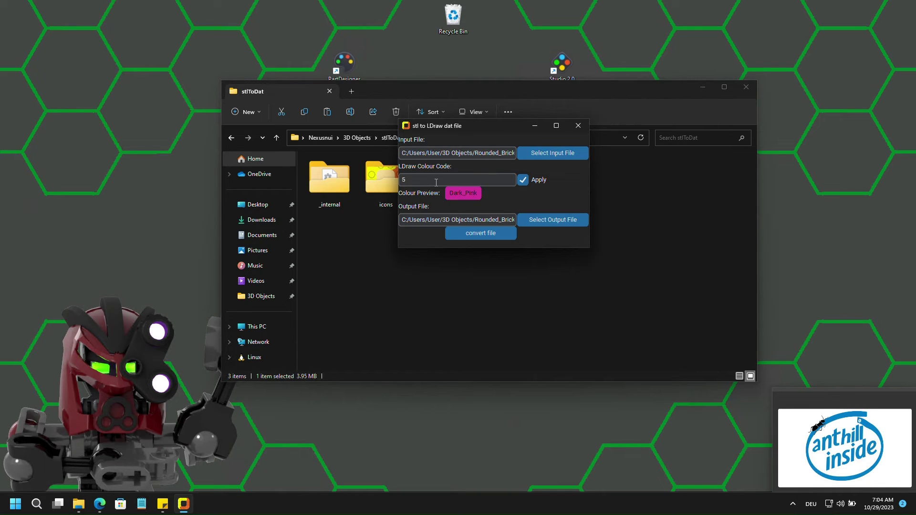
key("BackSpace")
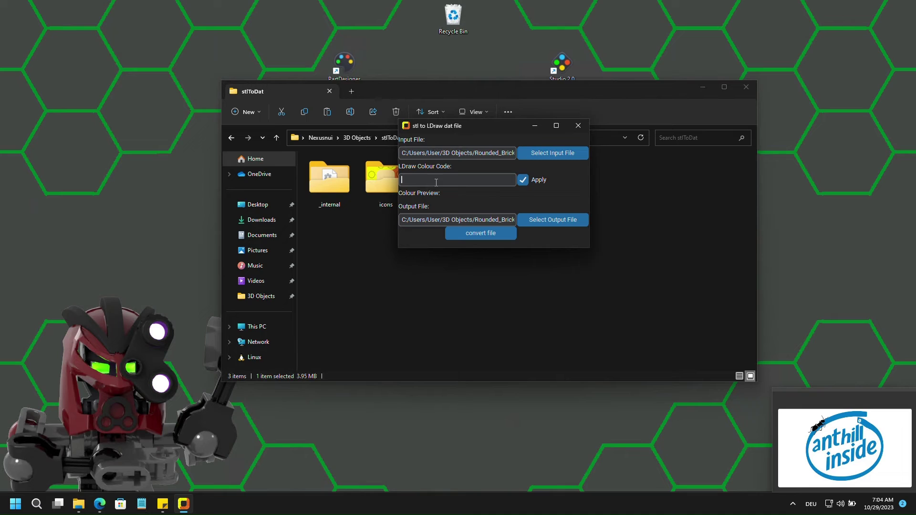
type("0x2")
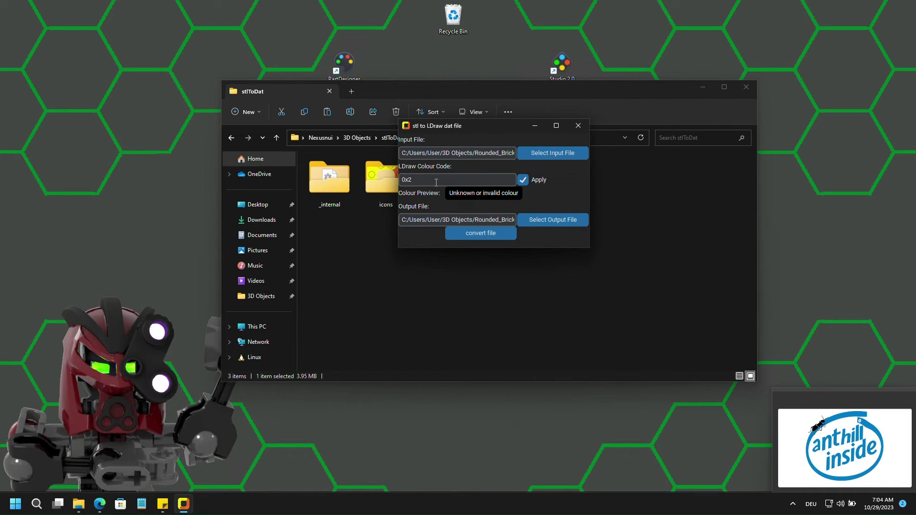
type("FFFFFF")
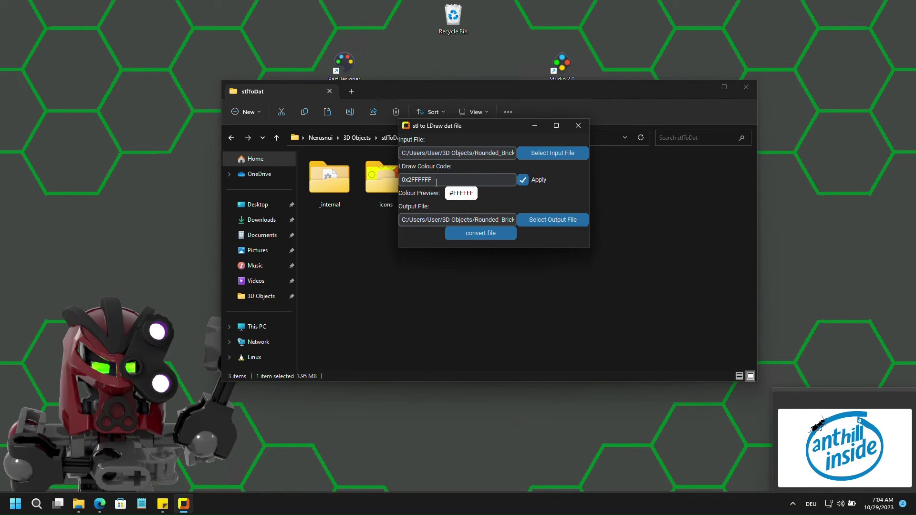
key("Left")
key("BackSpace")
type("0")
key("Left")
key("Left")
key("Left")
key("BackSpace")
type("0")
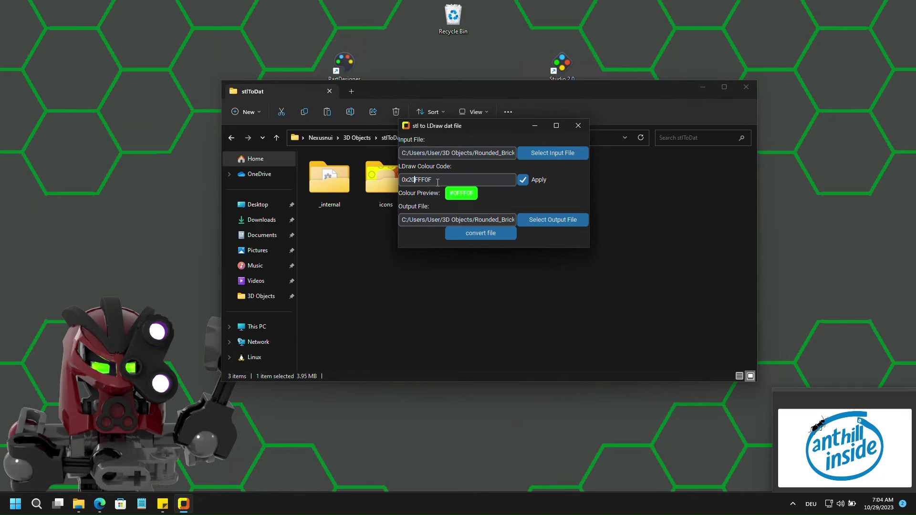
left_click_drag(445, 179, 398, 180)
type("2")
Step: Convert the half brick to Rounded_Brick_2x2_half-green.dat with 3302 triangles and acknowledge the report
left_click(480, 234)
left_click(483, 236)
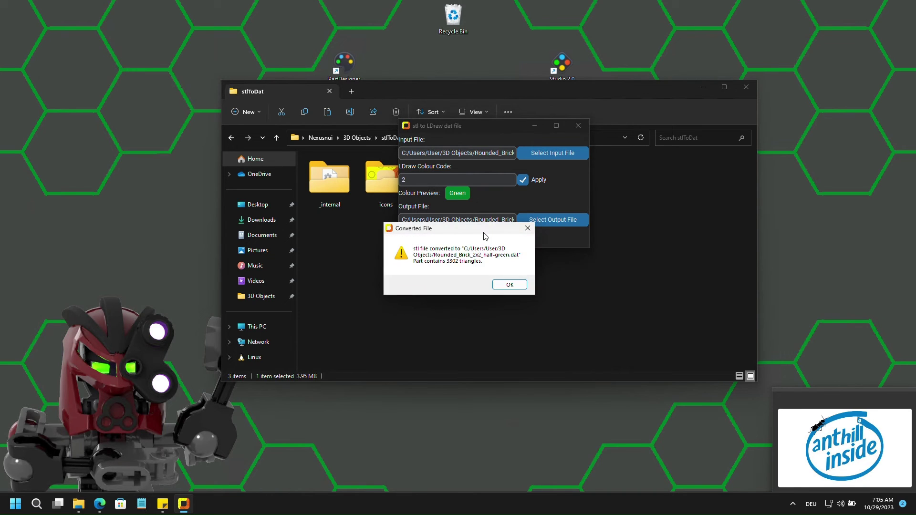
left_click(501, 285)
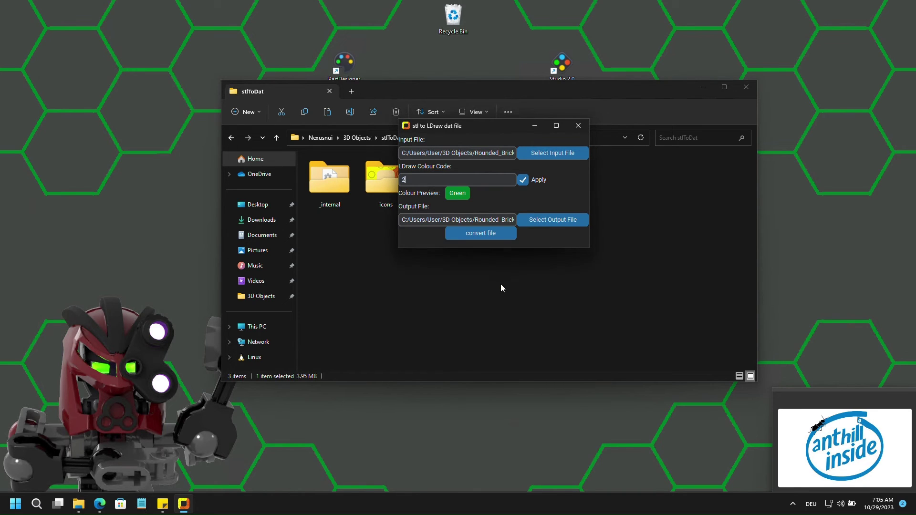
left_click_drag(476, 127, 506, 231)
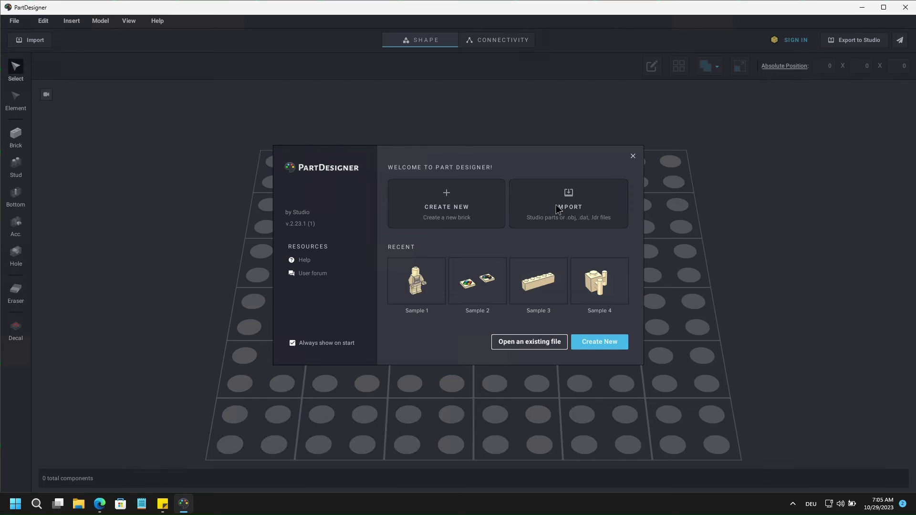
Step: Import Rounded_Brick_2x2_half-green.dat as a 3D object and insert it into the part
left_click(557, 209)
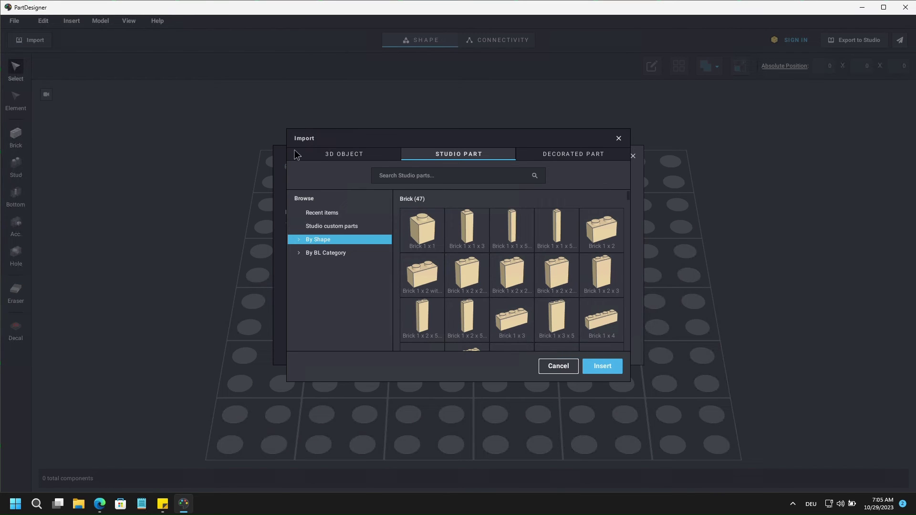
left_click(330, 156)
left_click(471, 220)
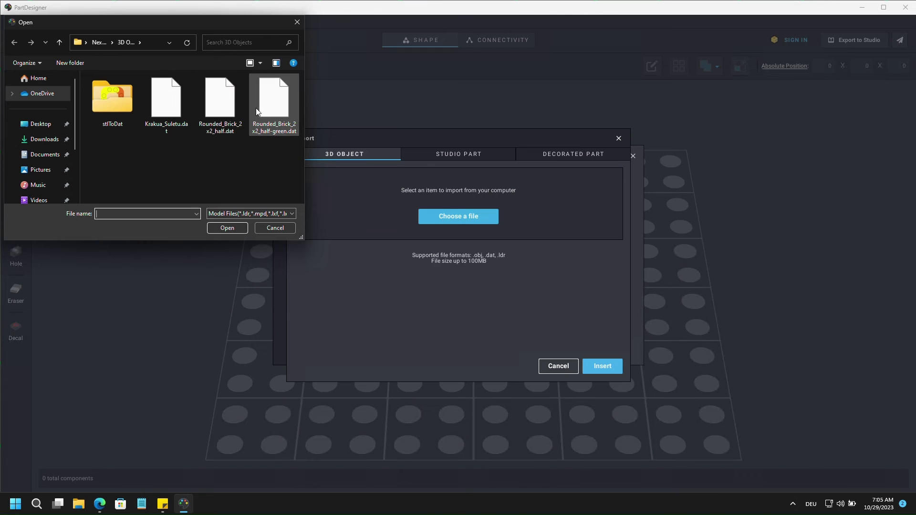
left_click(272, 108)
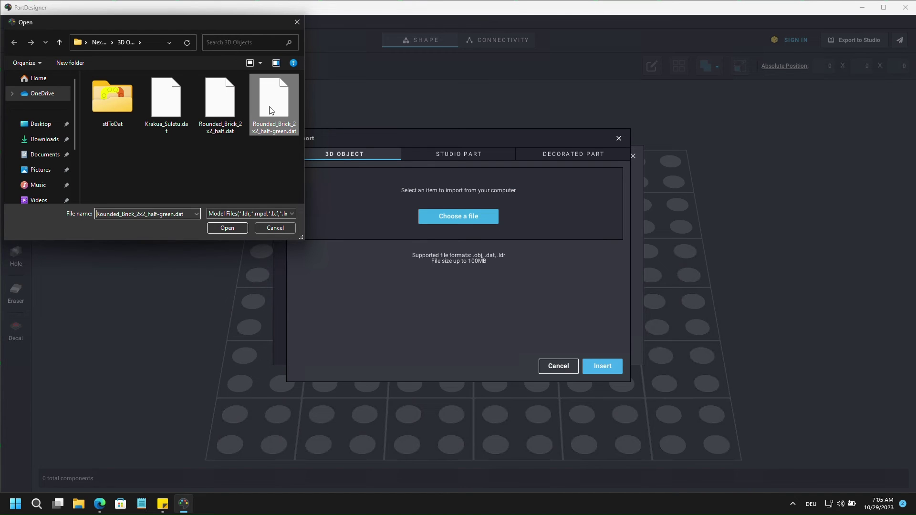
left_click(228, 228)
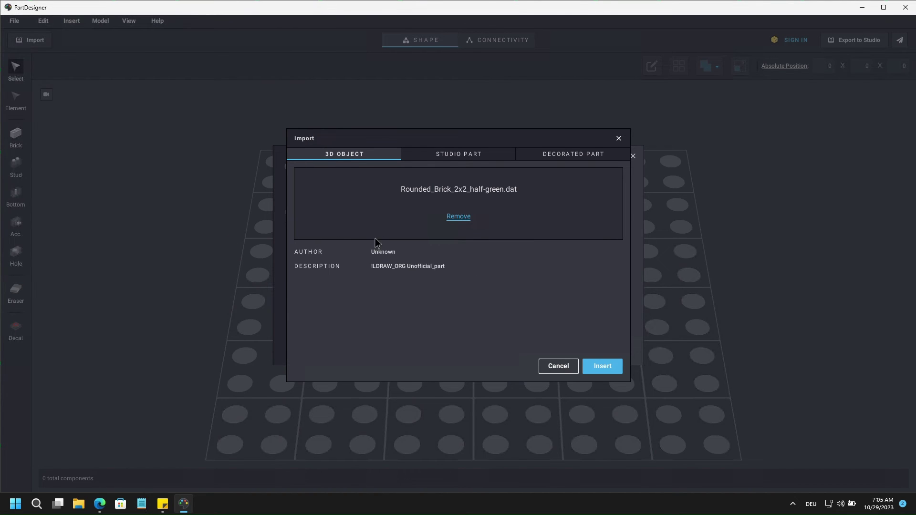
left_click(594, 363)
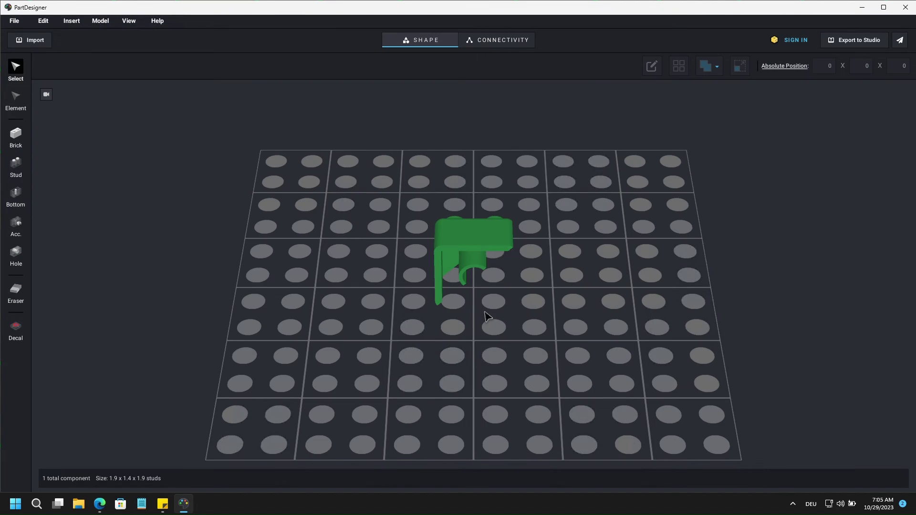
Step: Select the green brick half and move it down on the grid
left_click(463, 246)
mouse_move(462, 246)
left_mouse_down()
mouse_move(470, 250)
mouse_move(457, 286)
left_mouse_up()
Step: Import the plain Rounded_Brick_2x2_half.dat and insert it into the part
left_click(30, 39)
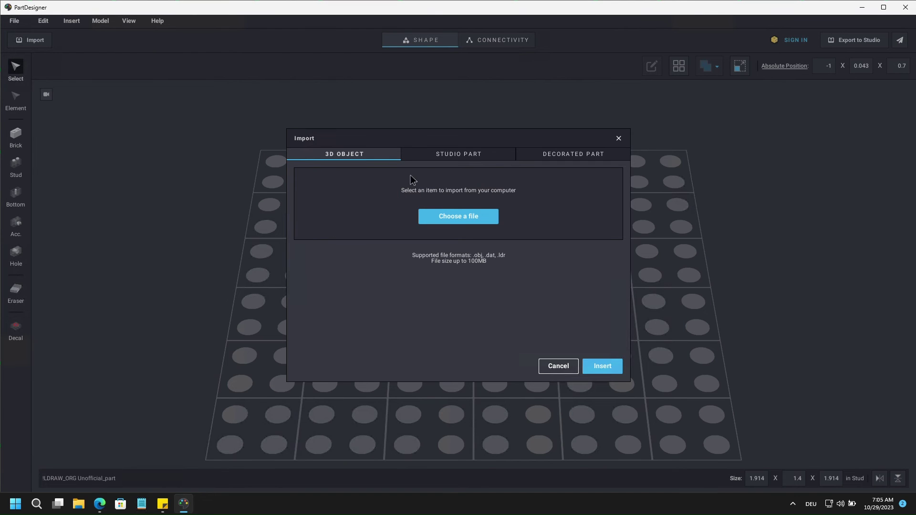
left_click(448, 209)
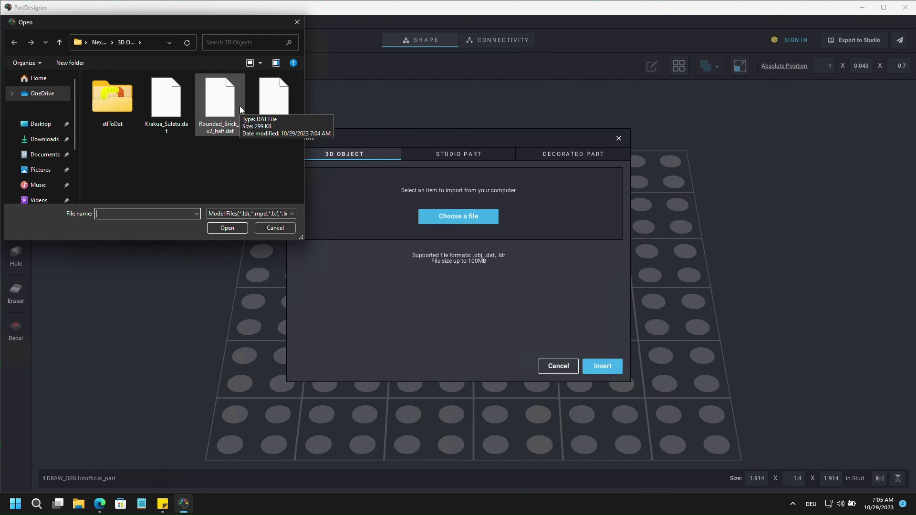
left_click(220, 108)
left_click(225, 229)
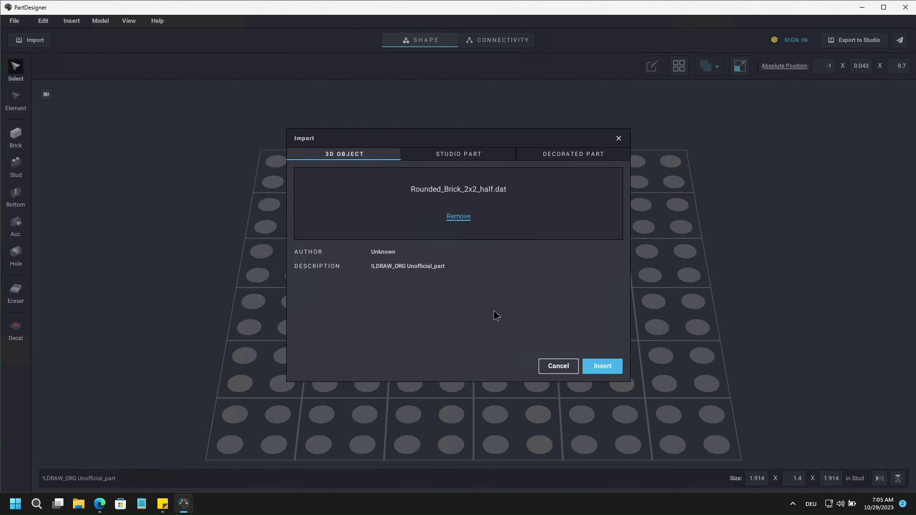
left_click(601, 366)
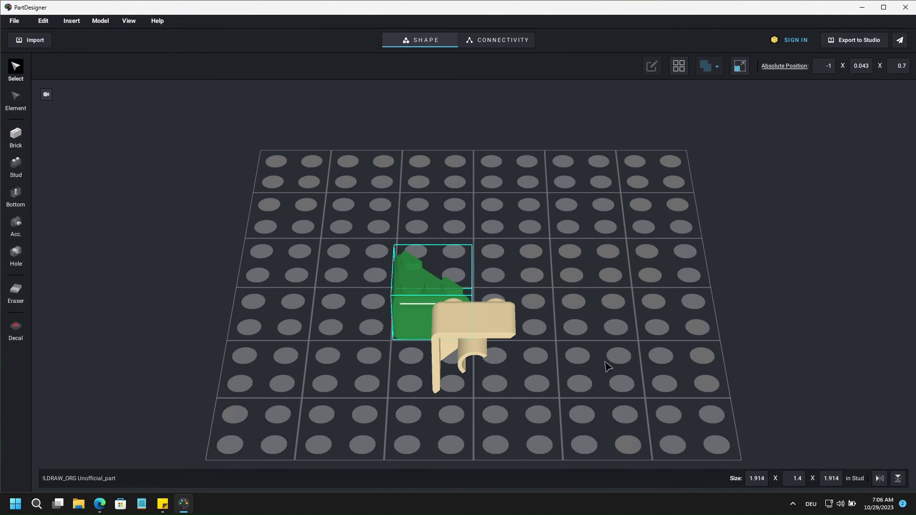
Step: Rotate the tan half and fit it against the green half to form one brick
left_click_drag(474, 324, 547, 306)
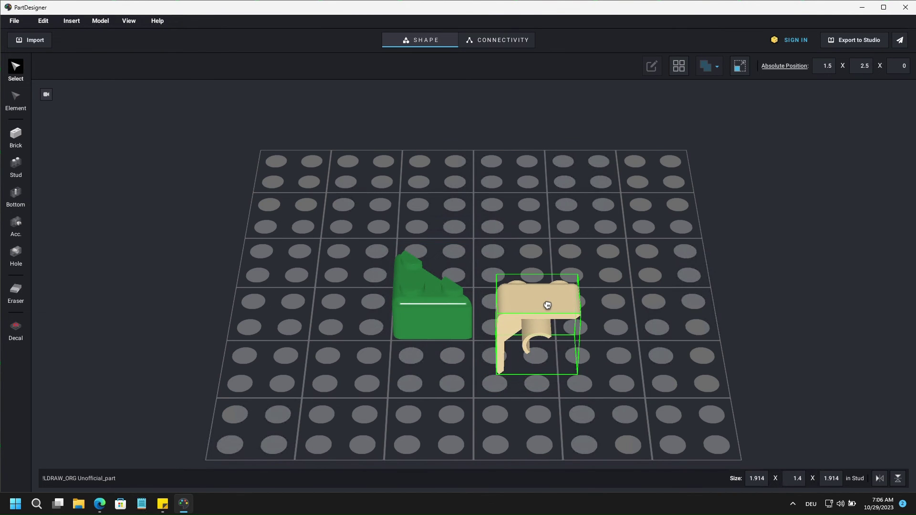
key("Up")
key("Up")
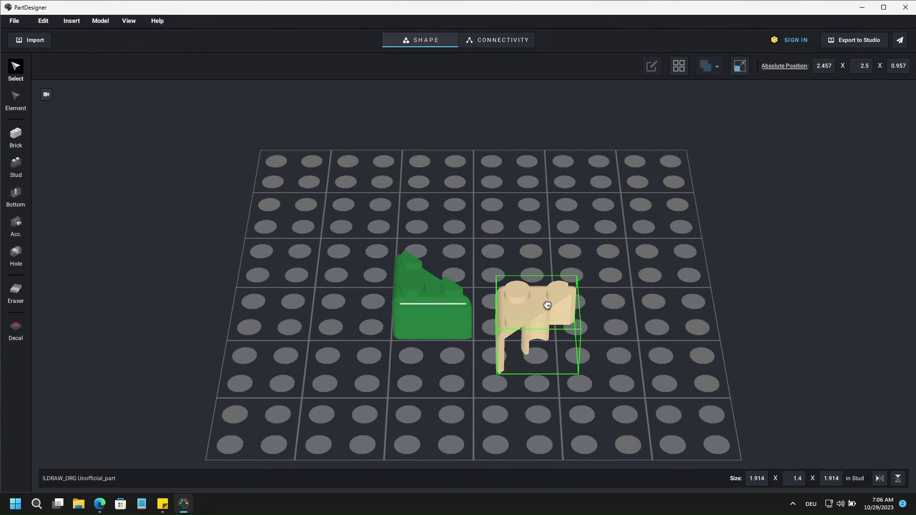
key("Up")
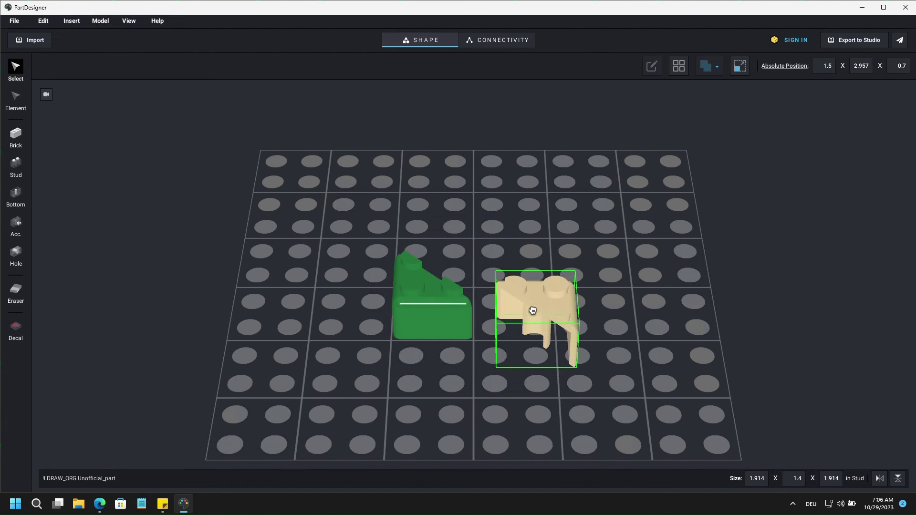
mouse_move(531, 310)
right_mouse_down()
mouse_move(468, 311)
mouse_move(458, 287)
right_mouse_up()
left_click_drag(458, 286, 478, 262)
Step: Select both halves and export them to Studio as a custom part named DualBrick
right_click_drag(478, 262, 435, 348)
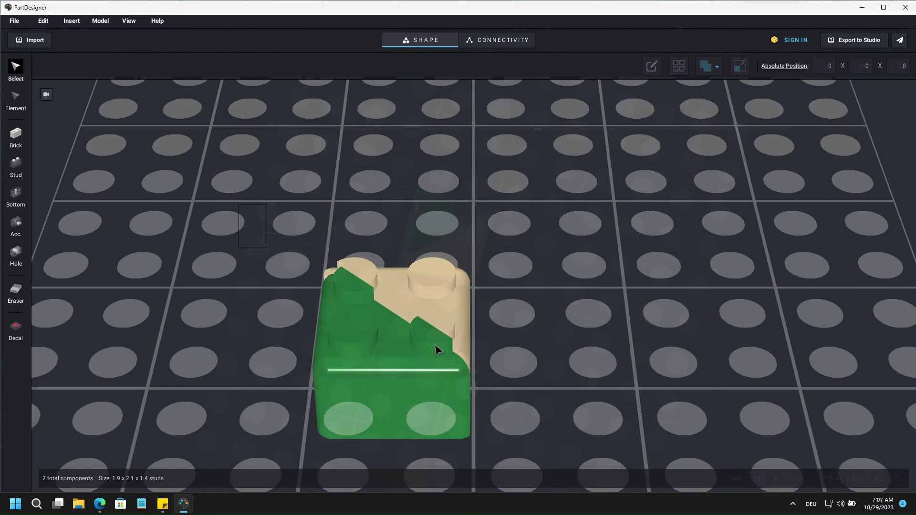
left_click_drag(239, 205, 489, 392)
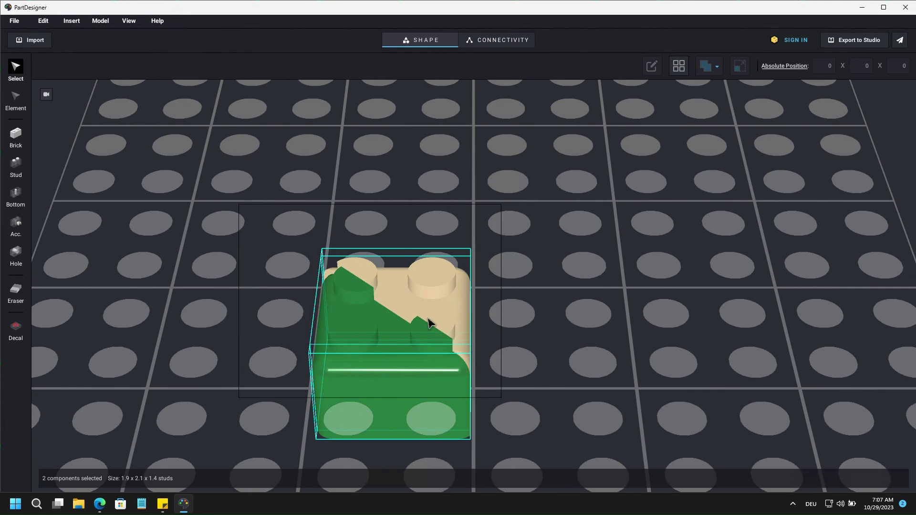
left_click(15, 23)
left_click(112, 166)
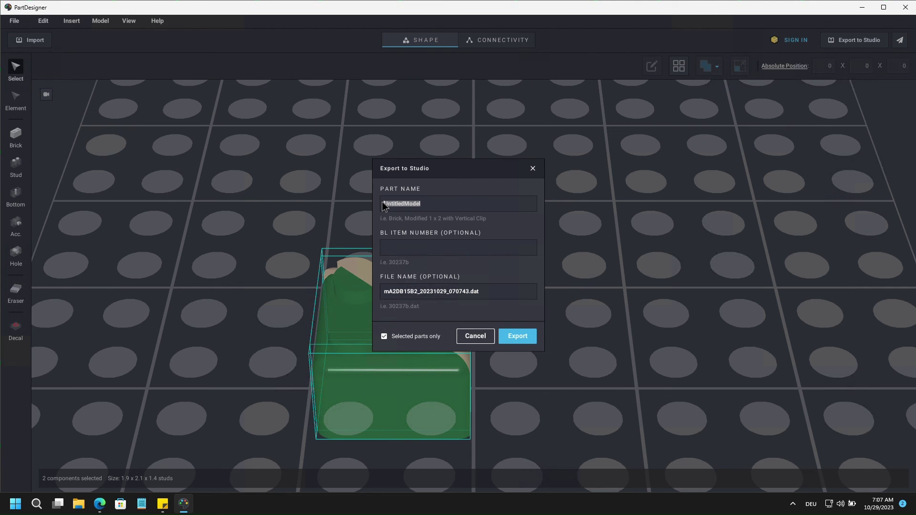
type("ick")
left_click(518, 337)
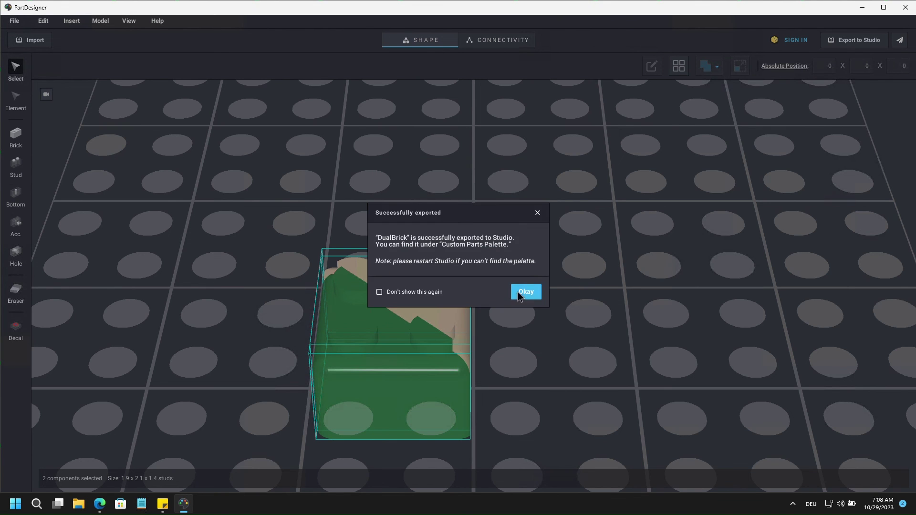
left_click(523, 293)
left_click(406, 274)
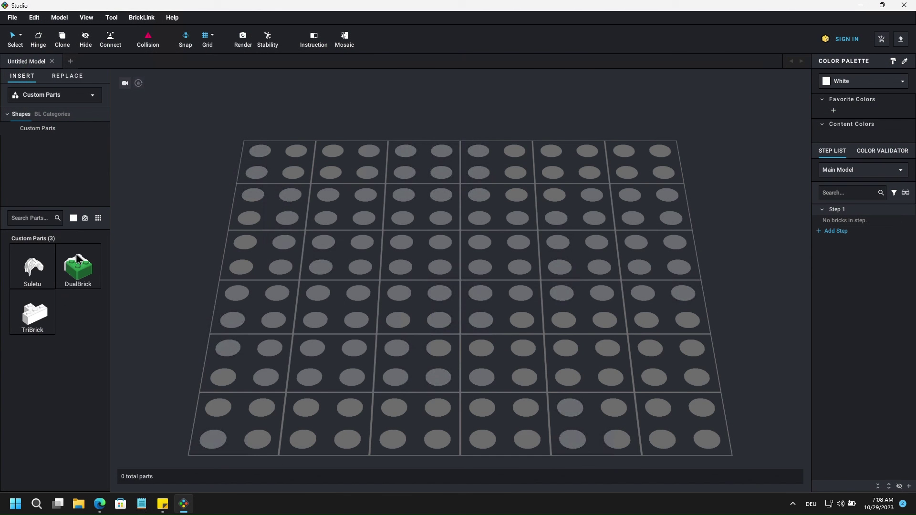
Step: Place DualBrick on the baseplate and recolour its tan half, trying Black, Blue-Violet, Bright Light Blue, then Bright Light Orange
left_click_drag(78, 266, 443, 274)
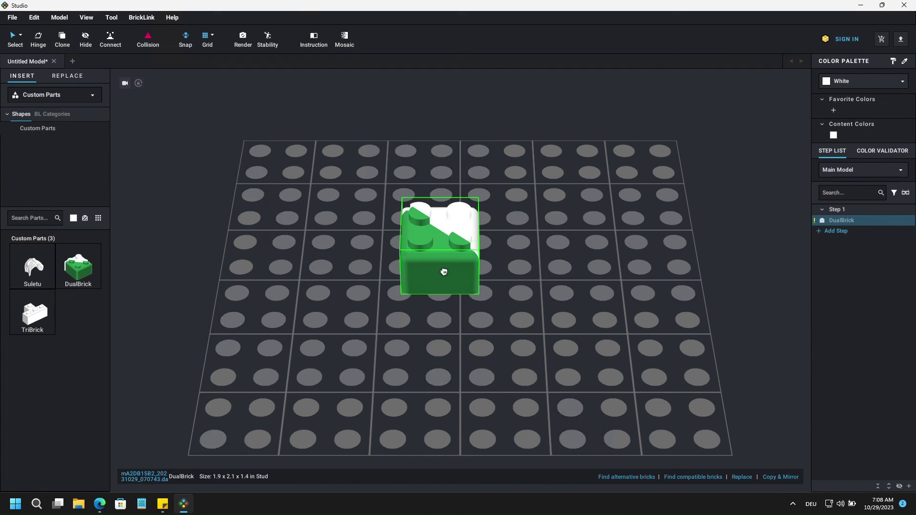
left_click(442, 274)
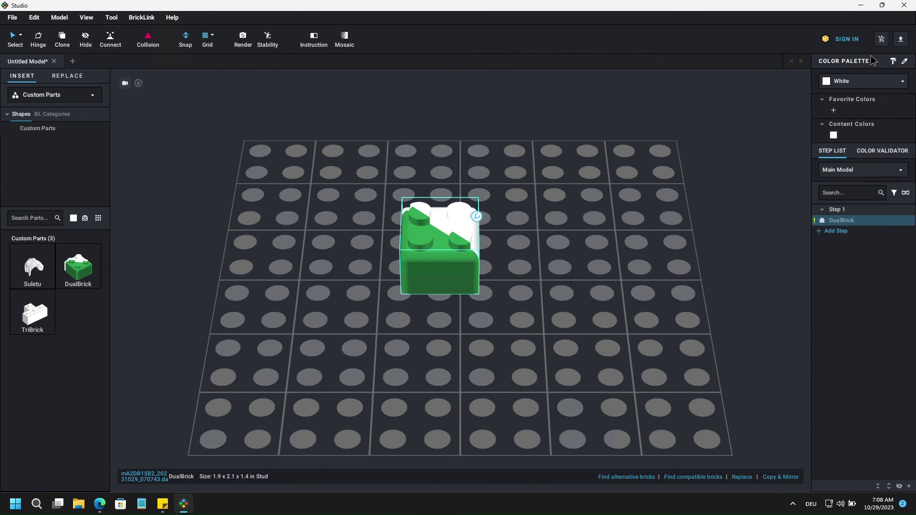
left_click(872, 84)
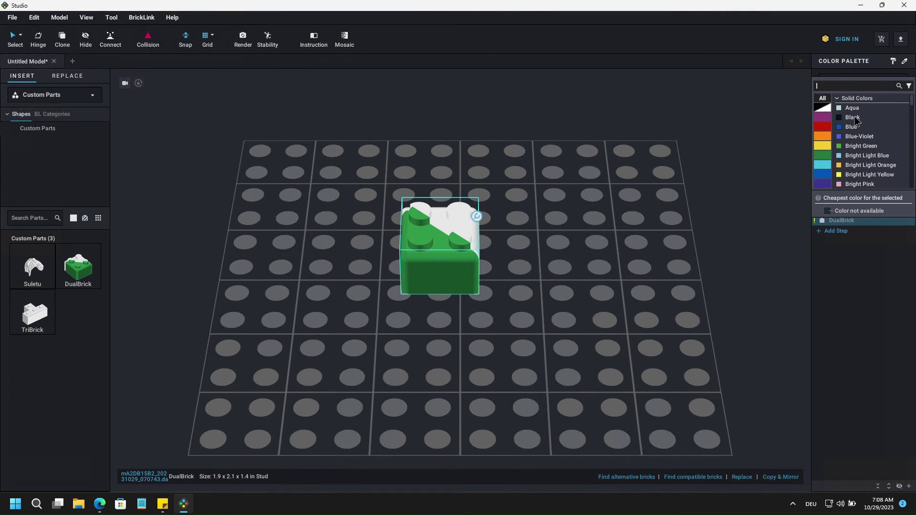
left_click(856, 123)
left_click(878, 85)
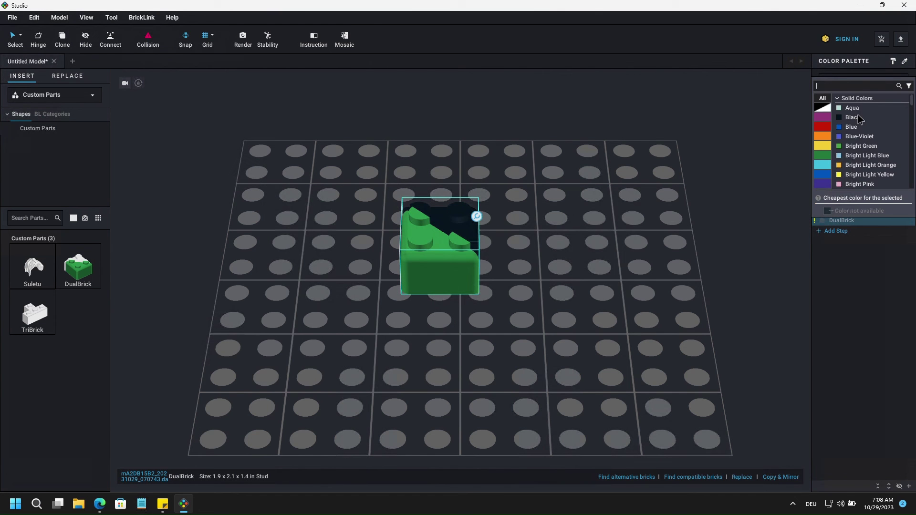
left_click(858, 138)
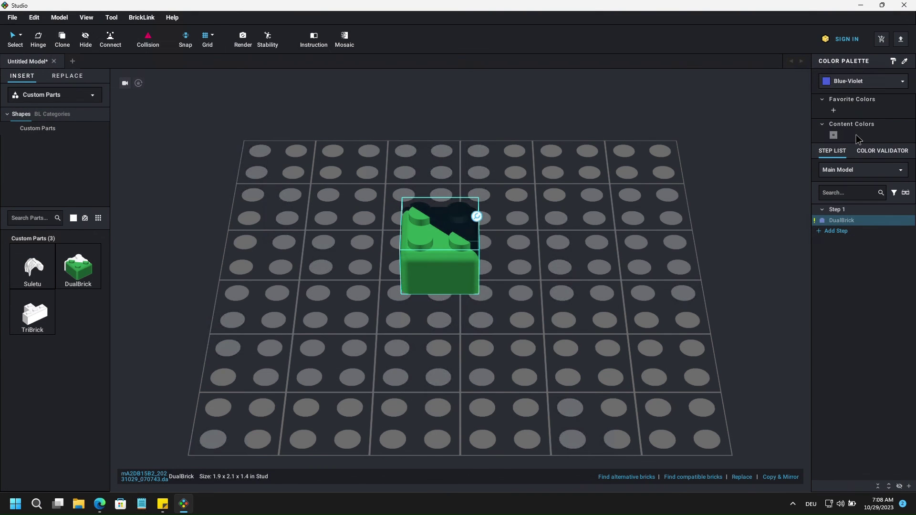
left_click(868, 86)
left_click(865, 157)
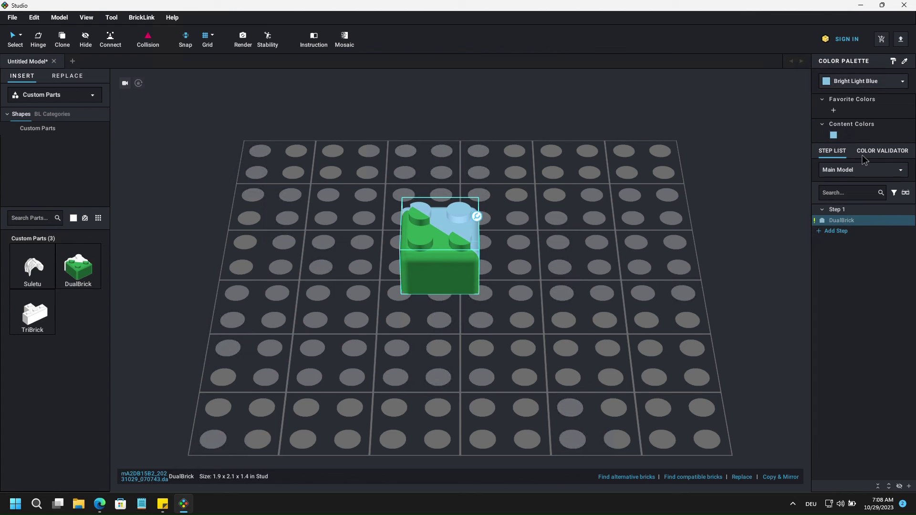
left_click(865, 81)
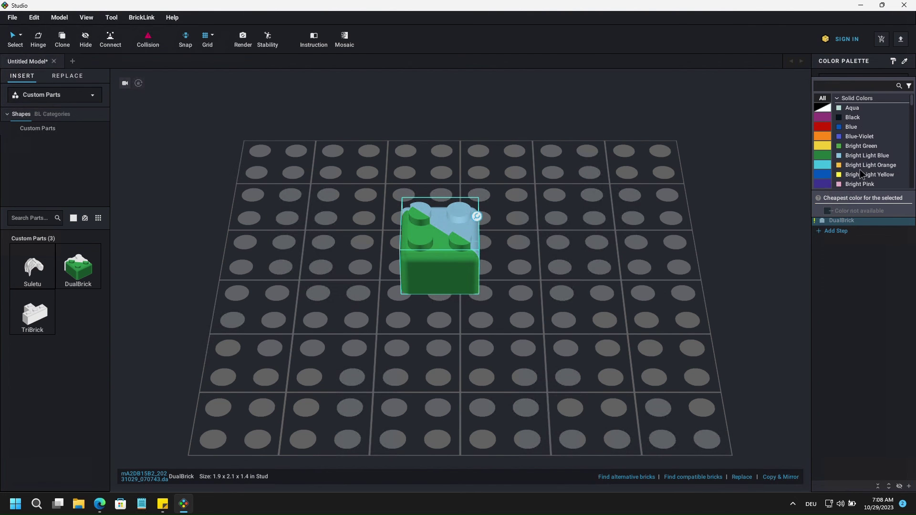
left_click(863, 174)
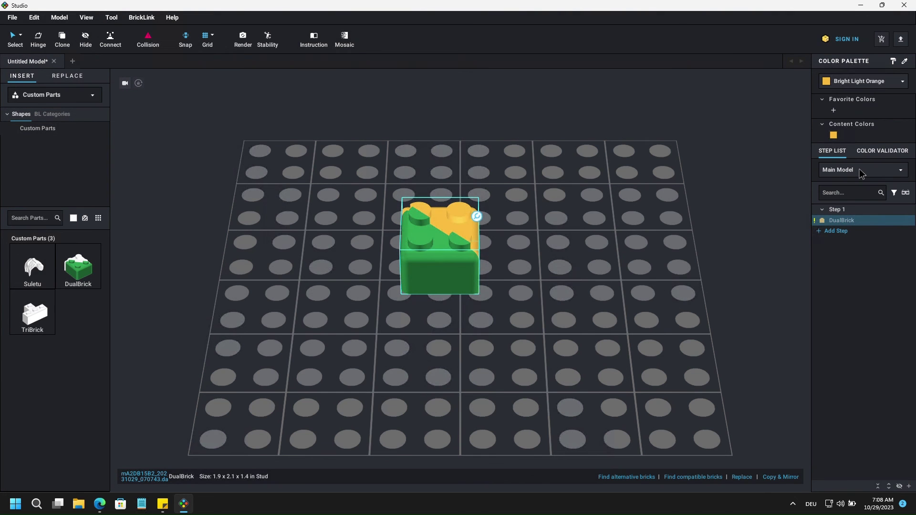
Step: Deselect the brick and orbit to a diagonal top-down view of the result
left_click(517, 228)
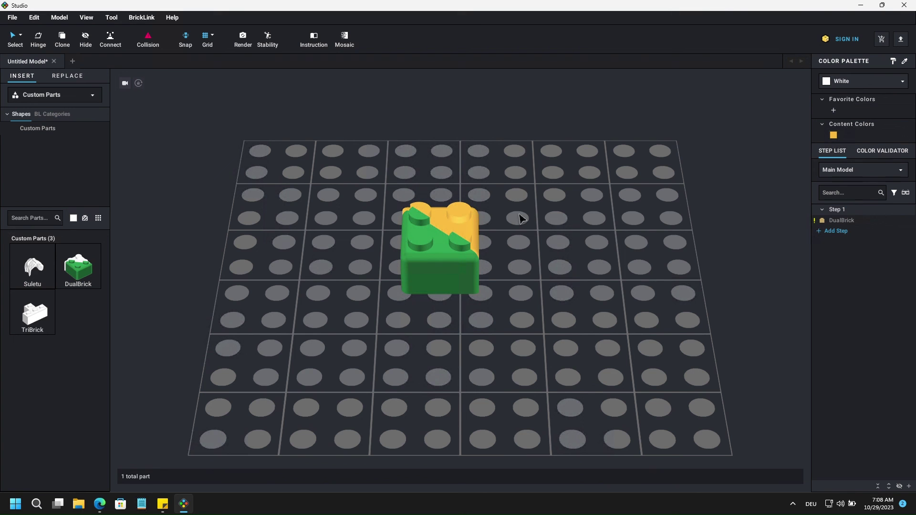
mouse_move(512, 227)
right_mouse_down()
mouse_move(457, 247)
mouse_move(442, 207)
mouse_move(498, 226)
right_mouse_up()
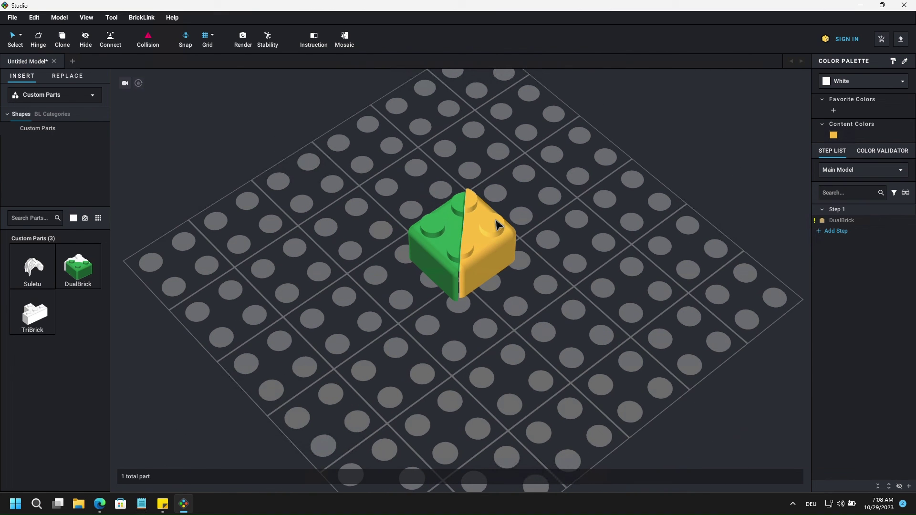